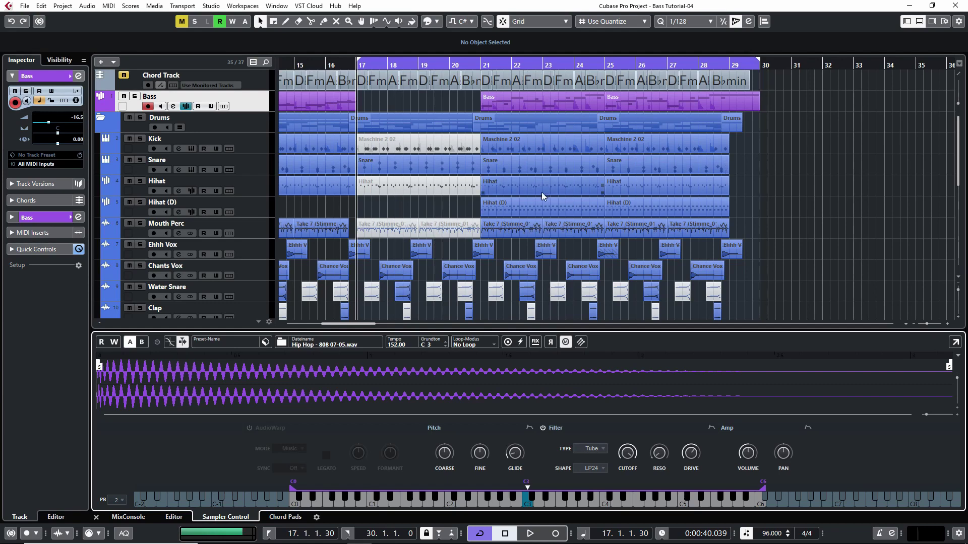
Browse the Cymatics 808 samples in the Media browser and preview Astro Screw 808.
{"action": "left_click", "coordinate": [935, 23]}
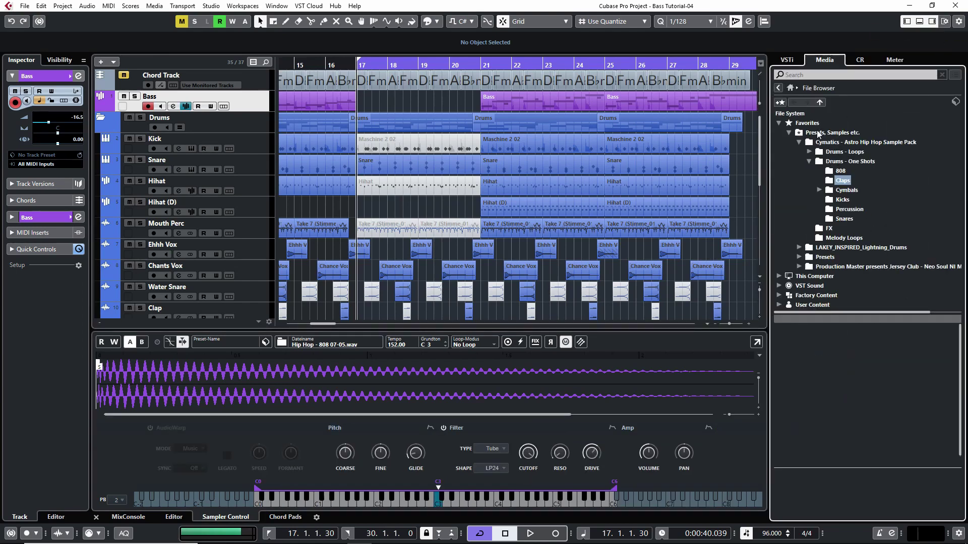
{"action": "left_click", "coordinate": [838, 171]}
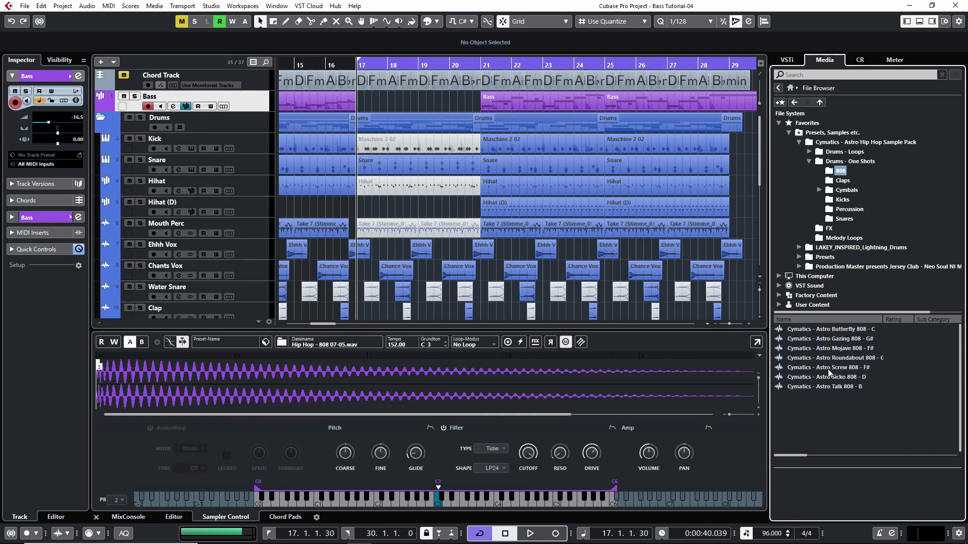
{"action": "left_click", "coordinate": [829, 369]}
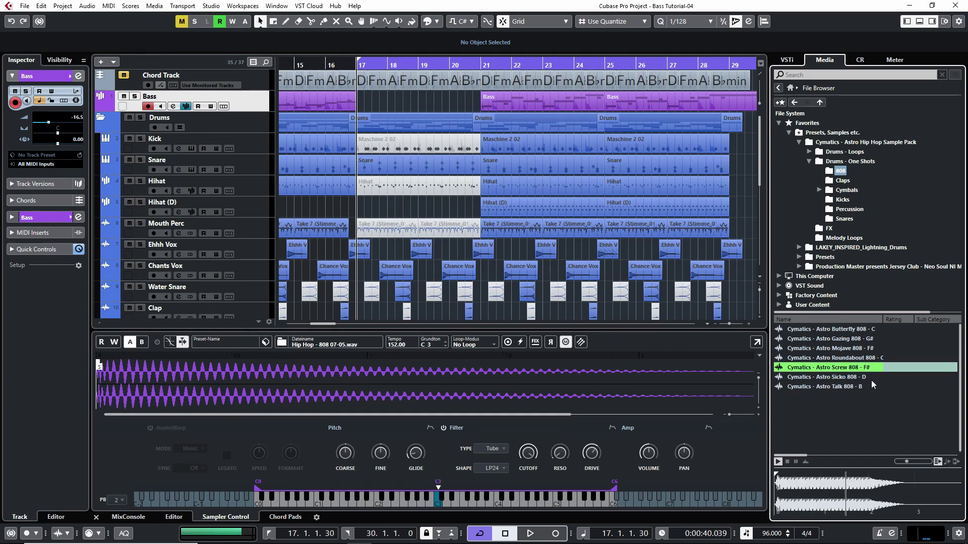
{"action": "scroll", "coordinate": [244, 255], "scroll_direction": "down", "scroll_amount": 10}
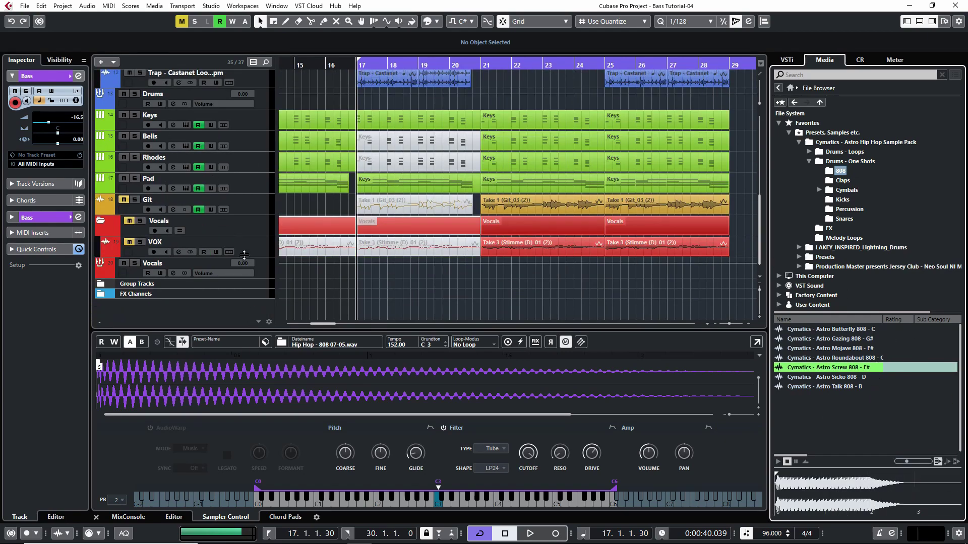
Select the VOX track and drag Astro Screw 808 into a sampler.
{"action": "left_click", "coordinate": [247, 246]}
{"action": "left_click_drag", "start_coordinate": [837, 370], "coordinate": [452, 437]}
{"action": "scroll", "coordinate": [466, 263], "scroll_direction": "down", "scroll_amount": 1}
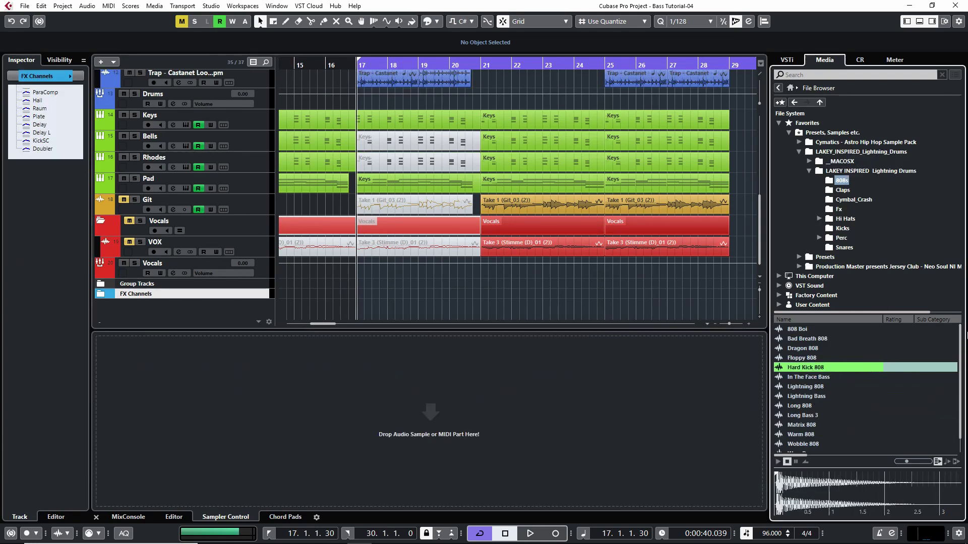
Place Hard Kick 808 near bar 15 and read its VariAudio pitch as B-1 +15%.
{"action": "left_click_drag", "start_coordinate": [834, 369], "coordinate": [319, 309]}
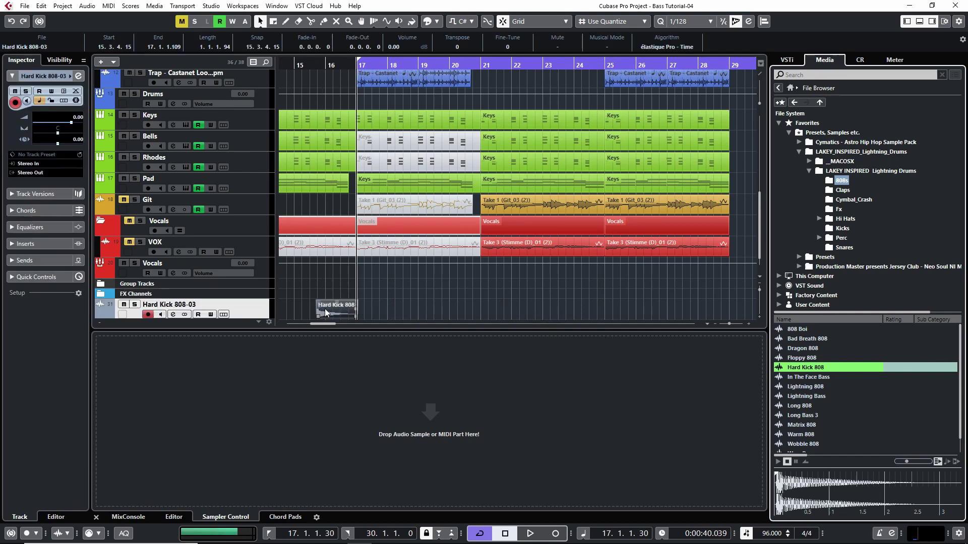
{"action": "double_click", "coordinate": [324, 310]}
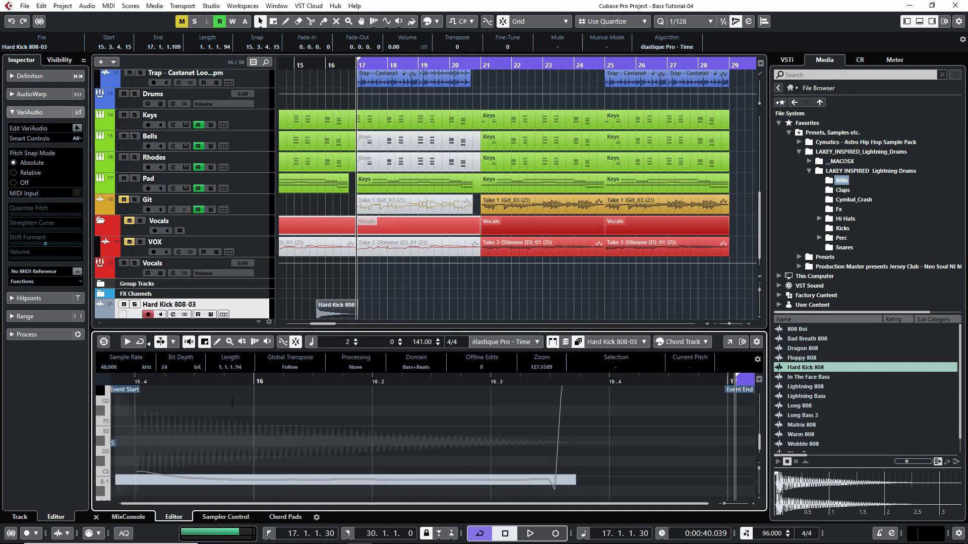
{"action": "left_click", "coordinate": [77, 128]}
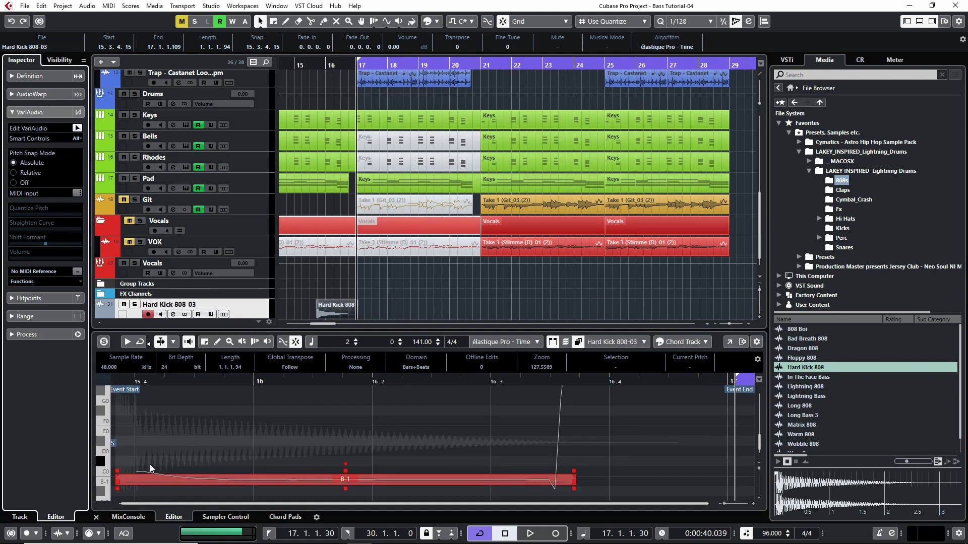
{"action": "left_click", "coordinate": [125, 483]}
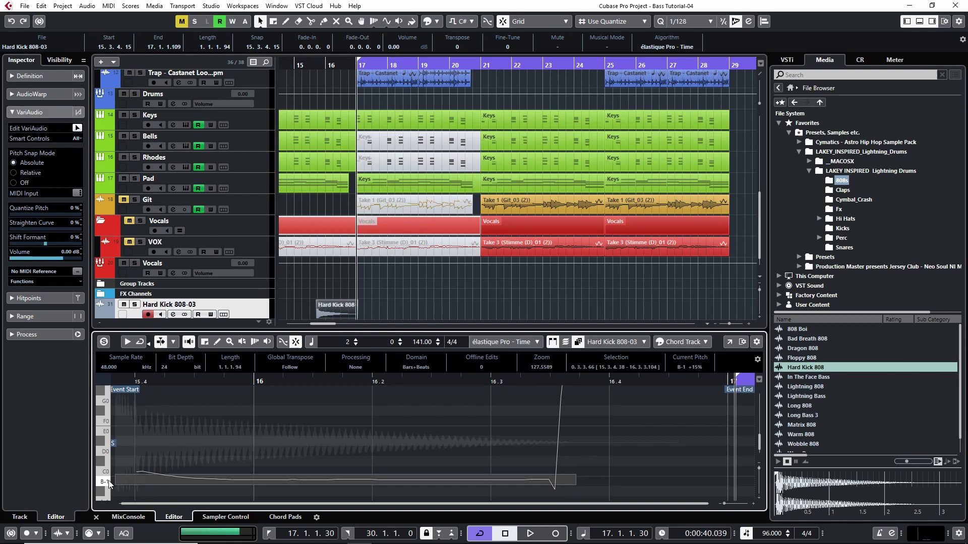
{"action": "mouse_move", "coordinate": [121, 469]}
Load the Tuner in compact view on insert 1 of the Hard Kick 808-03 channel.
{"action": "key", "text": "e"}
{"action": "left_click", "coordinate": [254, 194]}
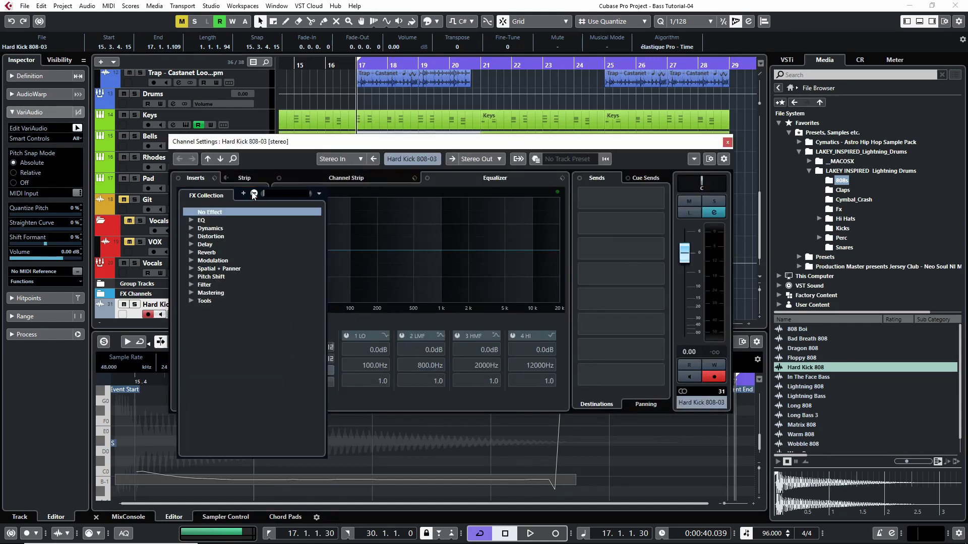
{"action": "type", "text": "tuner"}
{"action": "key", "text": "Return"}
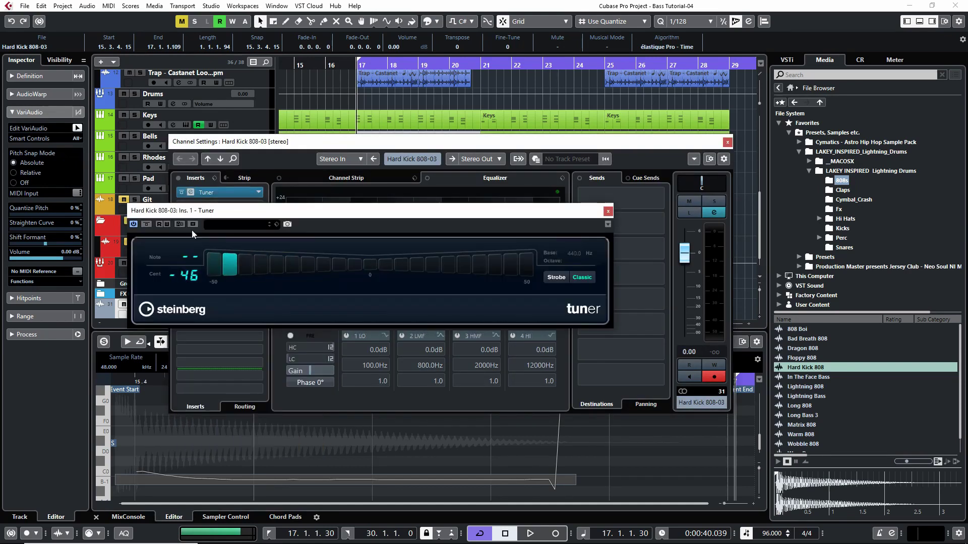
{"action": "left_click", "coordinate": [143, 246]}
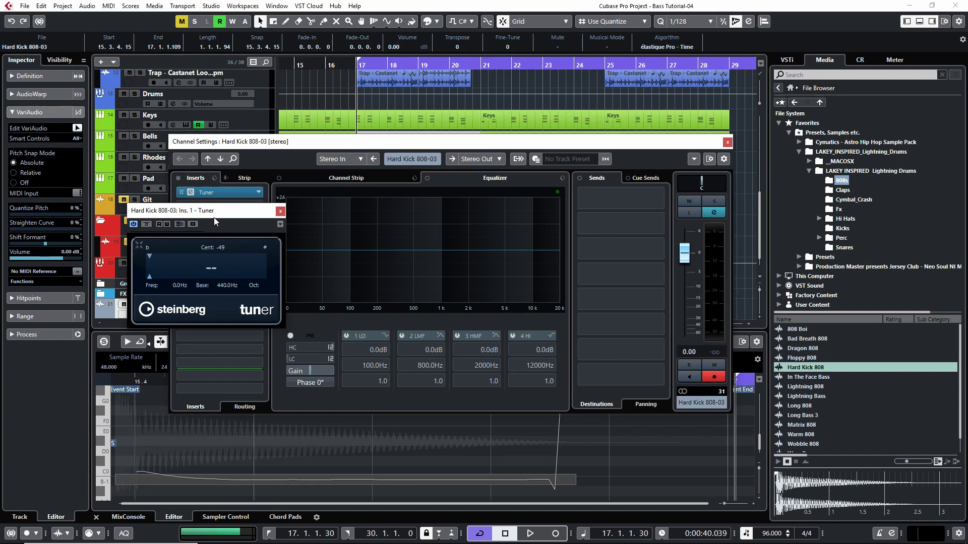
{"action": "left_click_drag", "start_coordinate": [214, 221], "coordinate": [533, 212]}
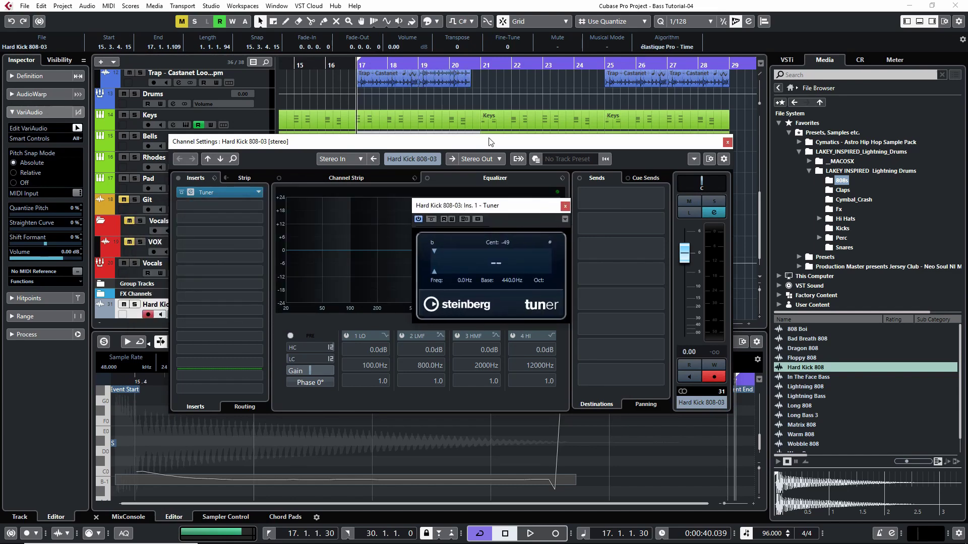
{"action": "left_click_drag", "start_coordinate": [489, 142], "coordinate": [732, 116]}
Solo the kick track, play it from 15.3.3.45 to read its pitch, then close the Tuner.
{"action": "left_click", "coordinate": [134, 305]}
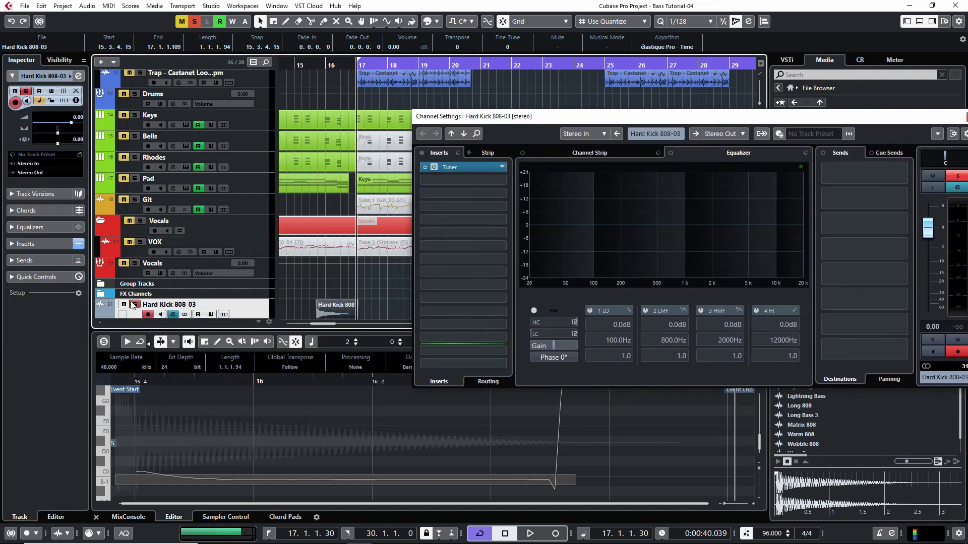
{"action": "left_click", "coordinate": [319, 62]}
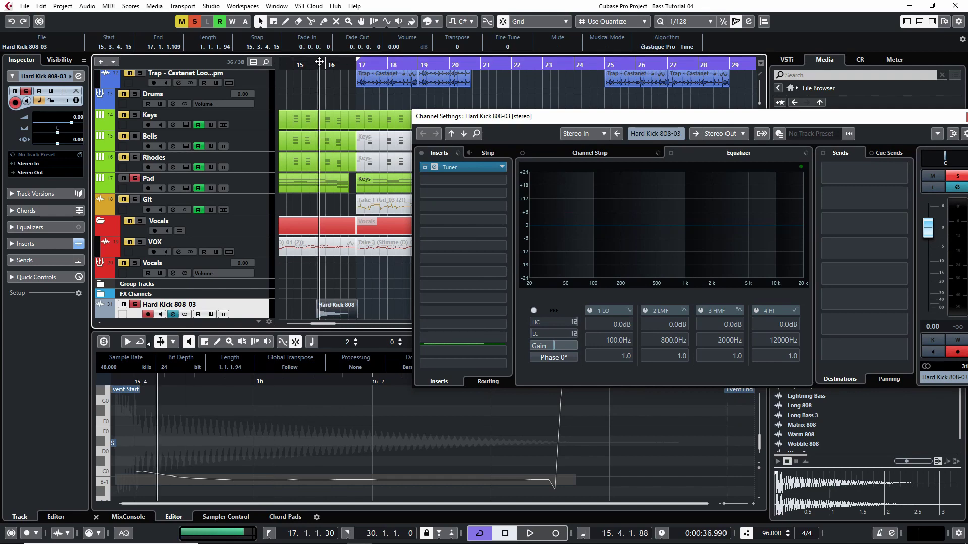
{"action": "left_click_drag", "start_coordinate": [319, 61], "coordinate": [314, 66]}
{"action": "left_click", "coordinate": [433, 167]}
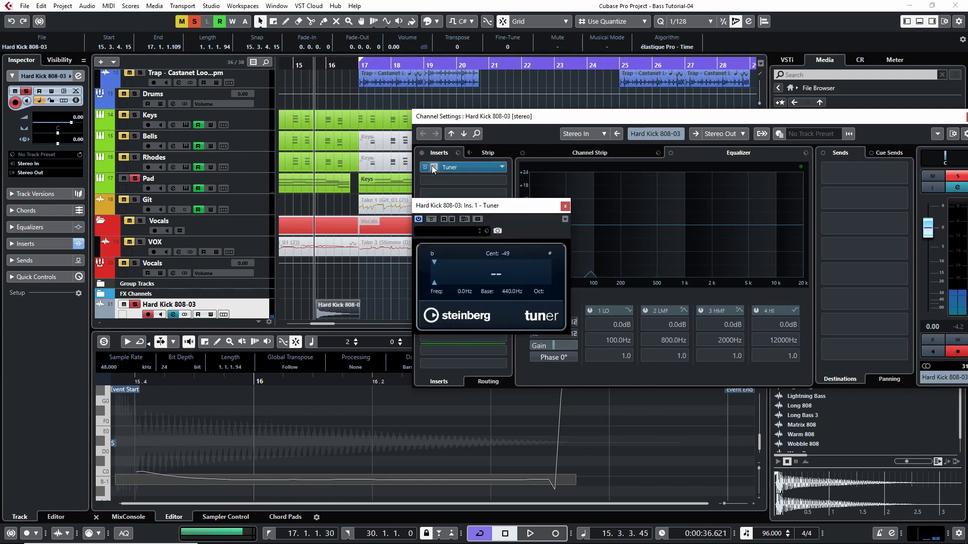
{"action": "key", "text": "space"}
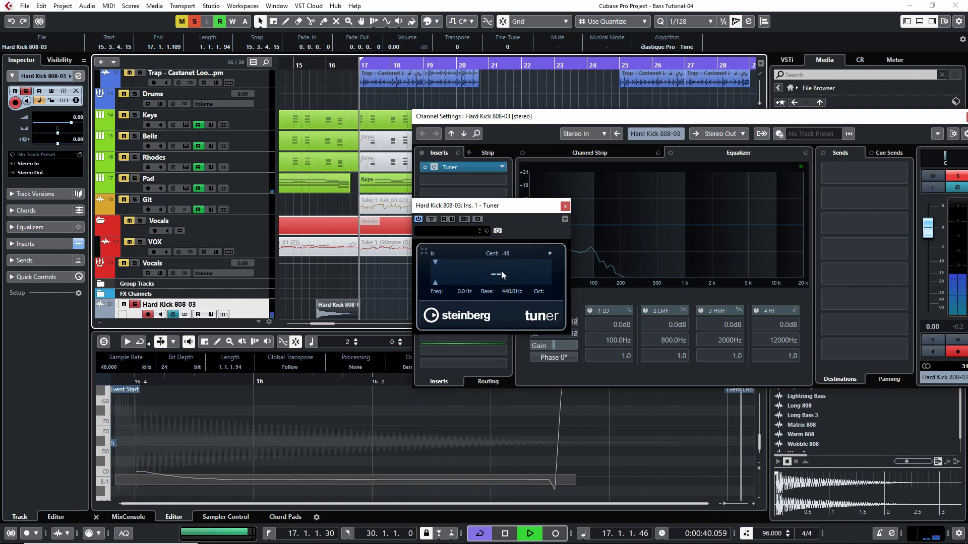
{"action": "key", "text": "space"}
{"action": "left_click", "coordinate": [565, 206]}
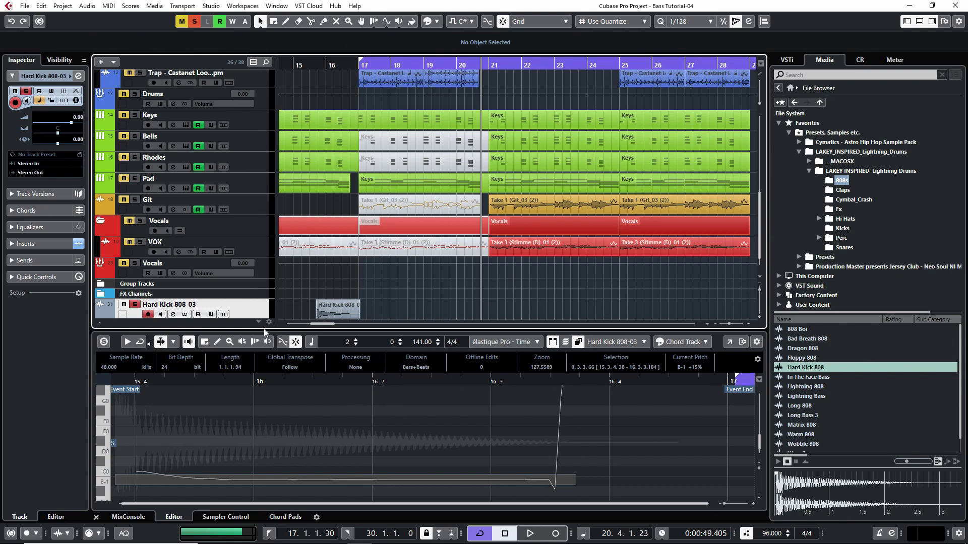
Load the Hard Kick event into a new sampler track and remove the original audio track.
{"action": "left_click", "coordinate": [232, 518]}
{"action": "left_click_drag", "start_coordinate": [337, 309], "coordinate": [363, 456]}
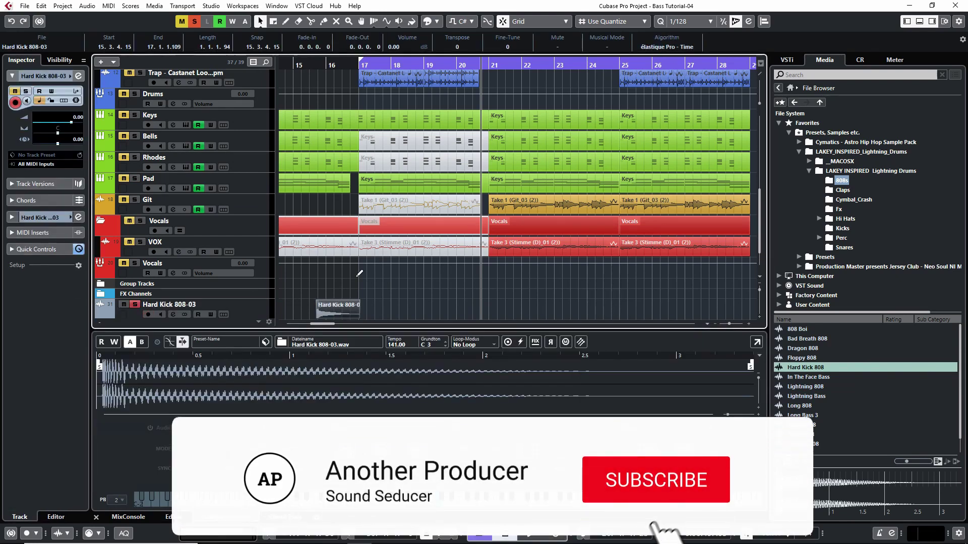
{"action": "left_click", "coordinate": [289, 314]}
{"action": "right_click", "coordinate": [290, 313]}
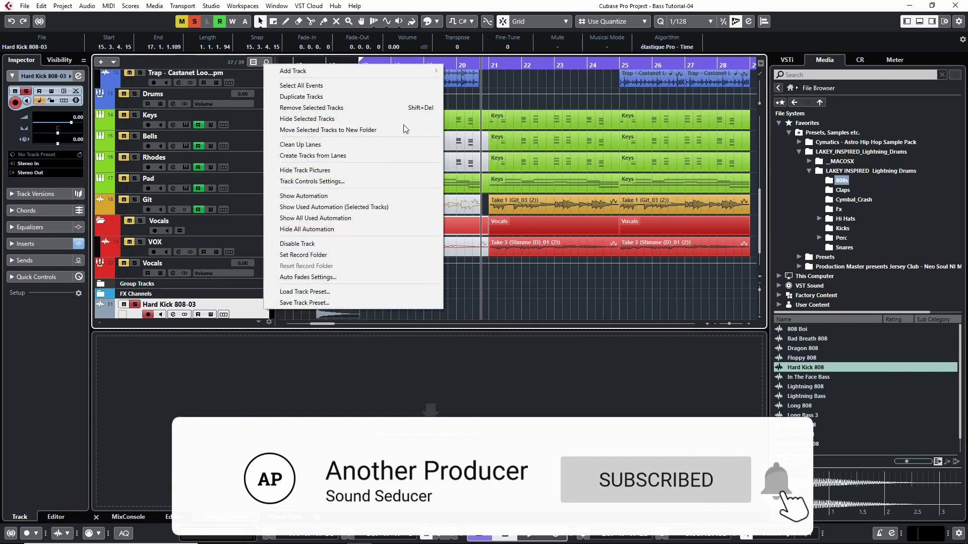
{"action": "left_click", "coordinate": [394, 107]}
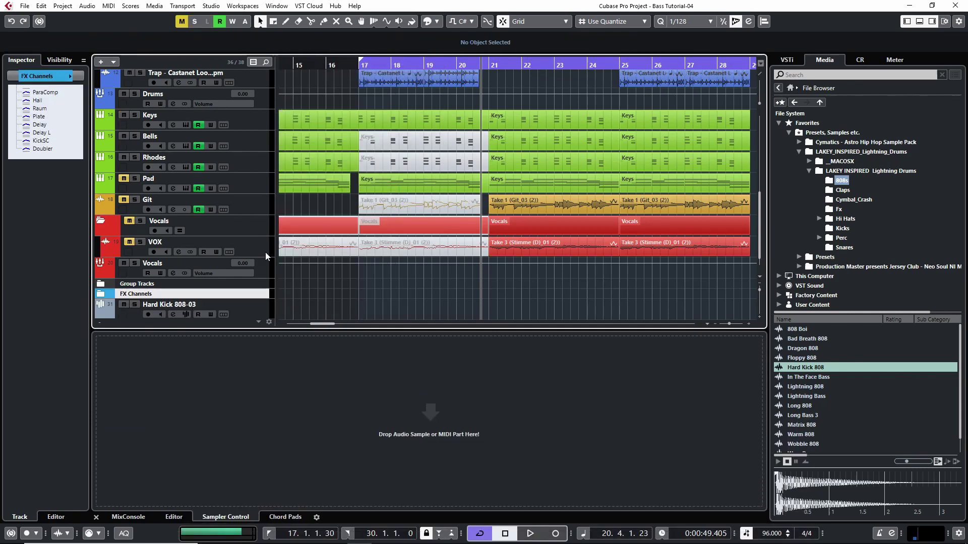
Rename the sampler track BASS, colour it orange, and move it directly below Bass.
{"action": "left_click", "coordinate": [195, 308]}
{"action": "double_click", "coordinate": [195, 307]}
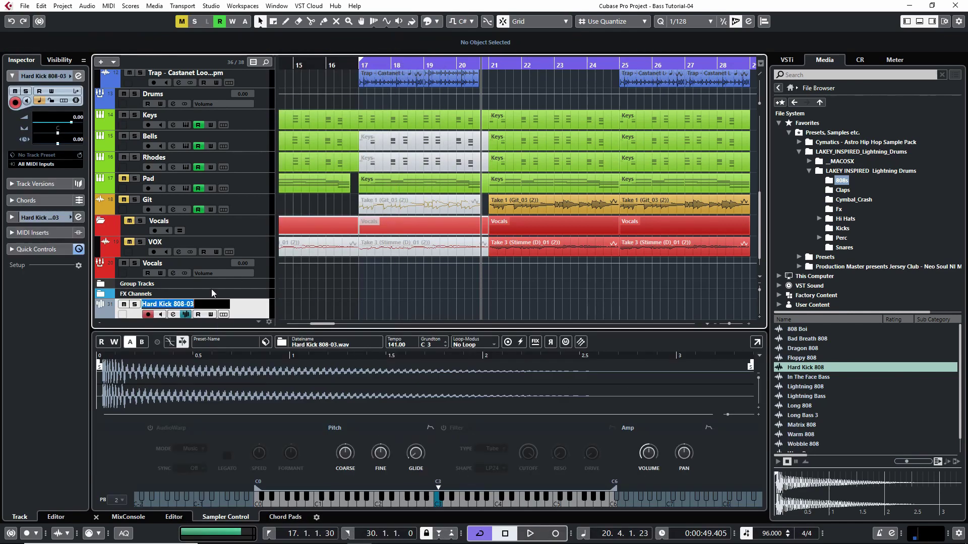
{"action": "type", "text": "BASS"}
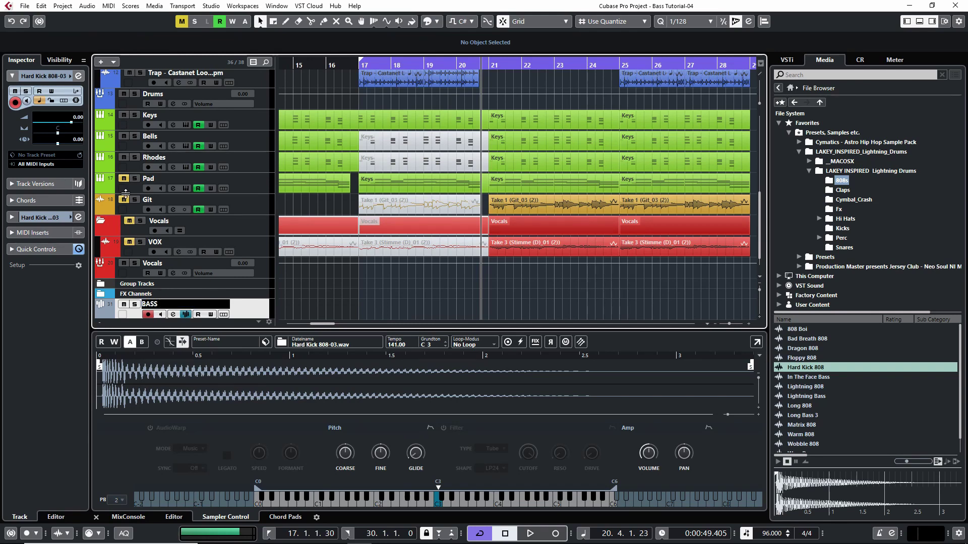
{"action": "key", "text": "Return"}
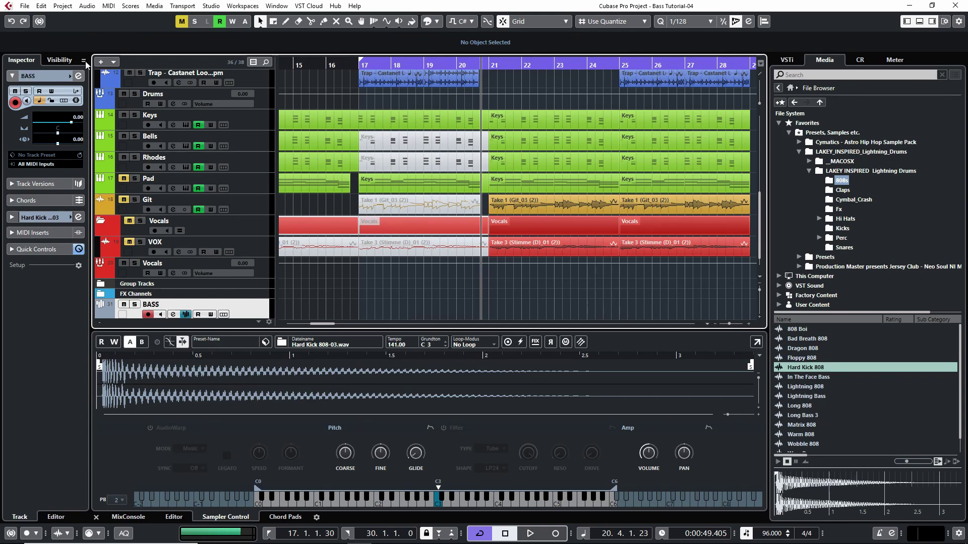
{"action": "left_click", "coordinate": [69, 78]}
{"action": "left_click", "coordinate": [102, 93]}
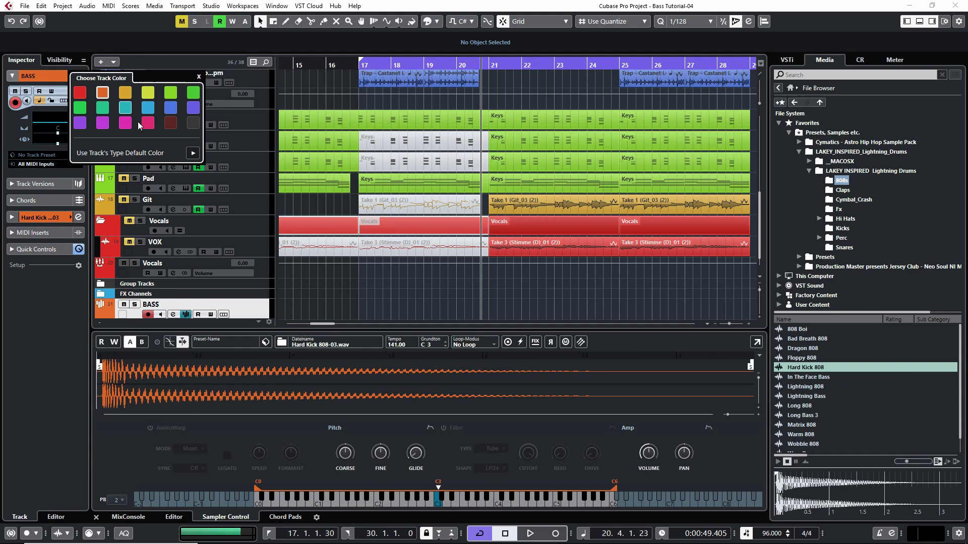
{"action": "left_click", "coordinate": [258, 321]}
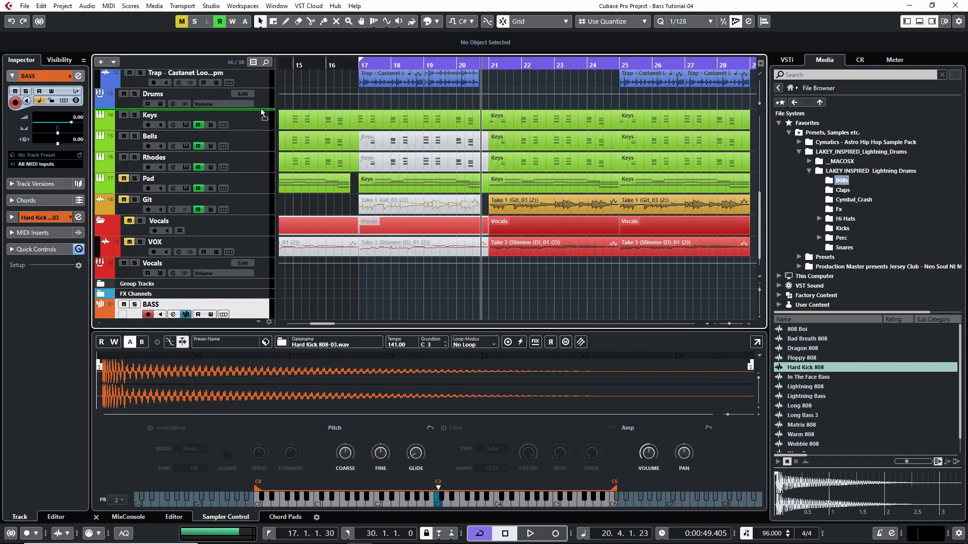
{"action": "scroll", "coordinate": [264, 140], "scroll_direction": "up", "scroll_amount": 10}
{"action": "left_click_drag", "start_coordinate": [264, 140], "coordinate": [254, 120]}
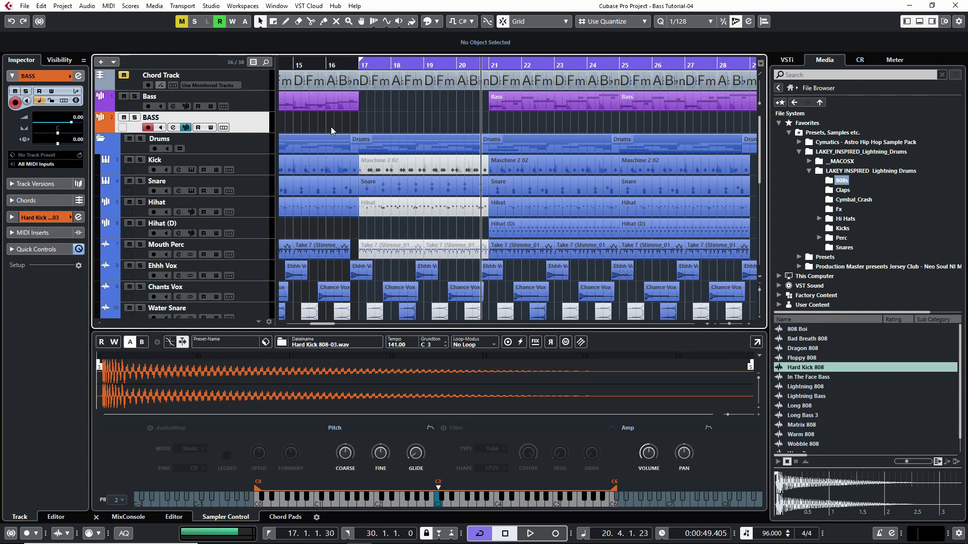
Search MediaBay for '808 kick', audition samples, and load Hip Hop - 808 07 into the sampler.
{"action": "left_click", "coordinate": [880, 75]}
{"action": "type", "text": "8"}
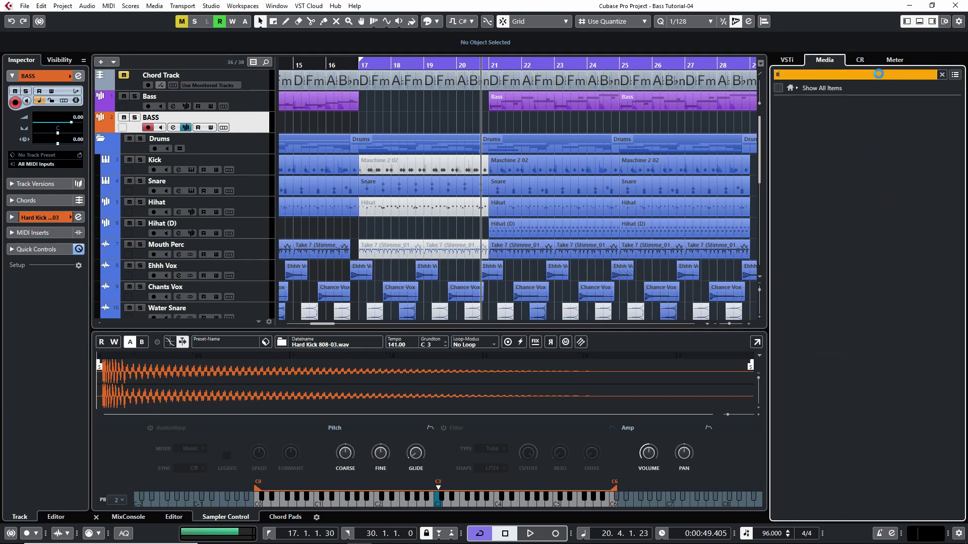
{"action": "type", "text": "08 kick"}
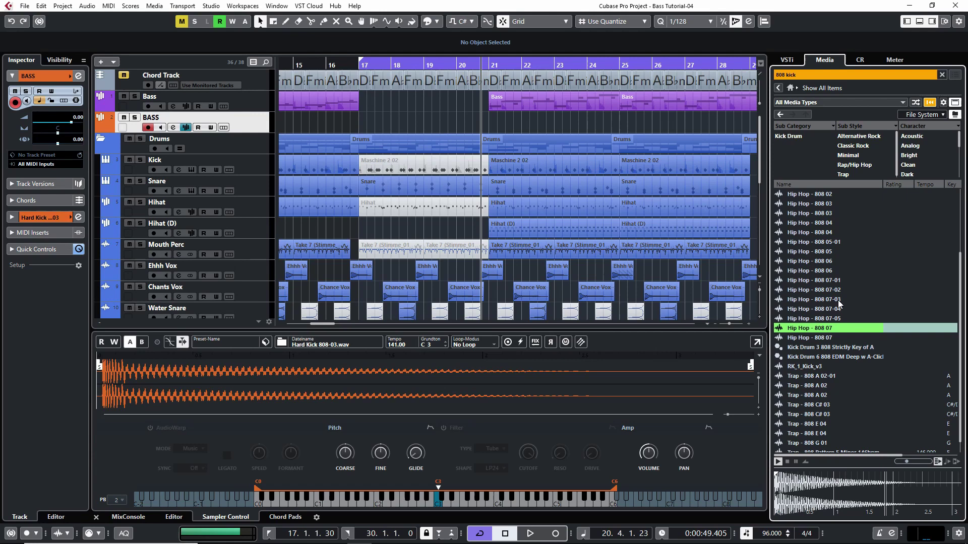
{"action": "left_click", "coordinate": [838, 300]}
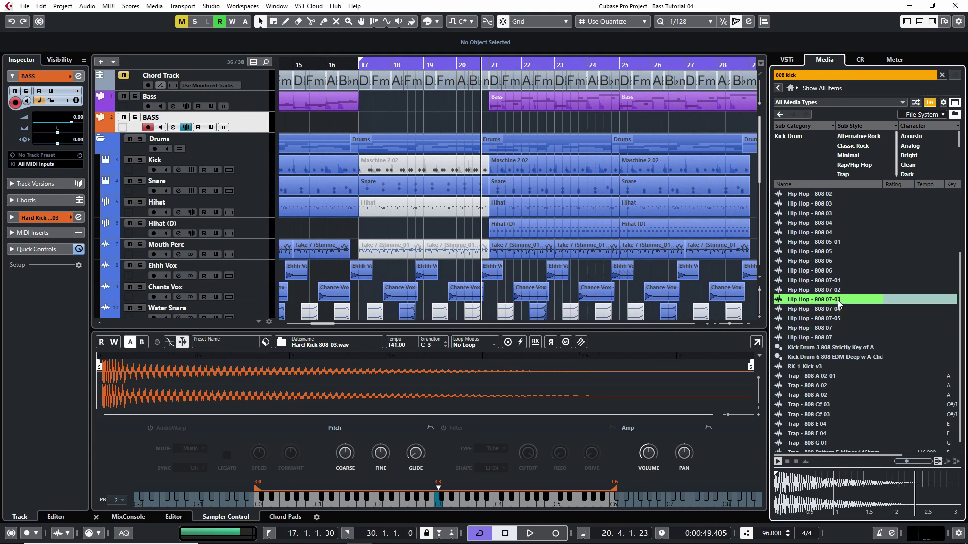
{"action": "left_click", "coordinate": [837, 328]}
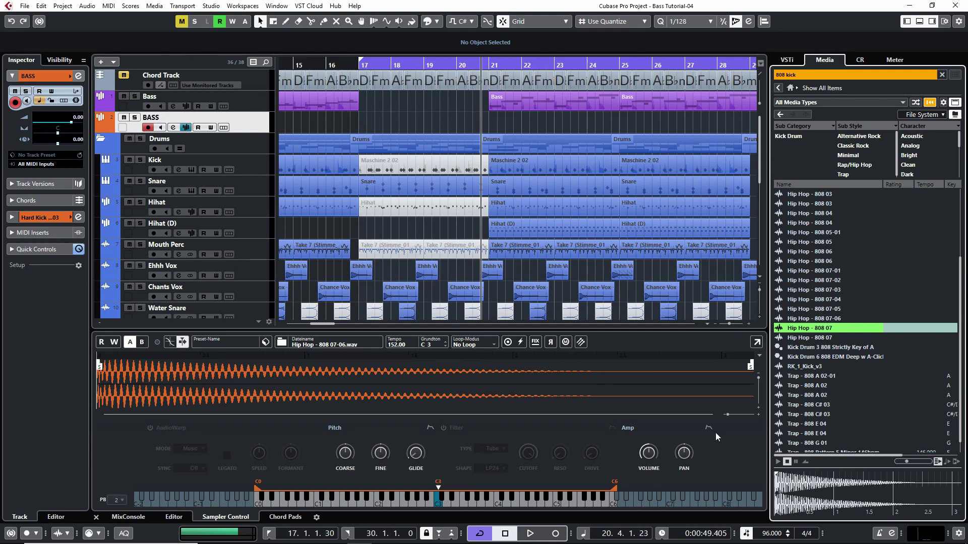
{"action": "left_click", "coordinate": [847, 424]}
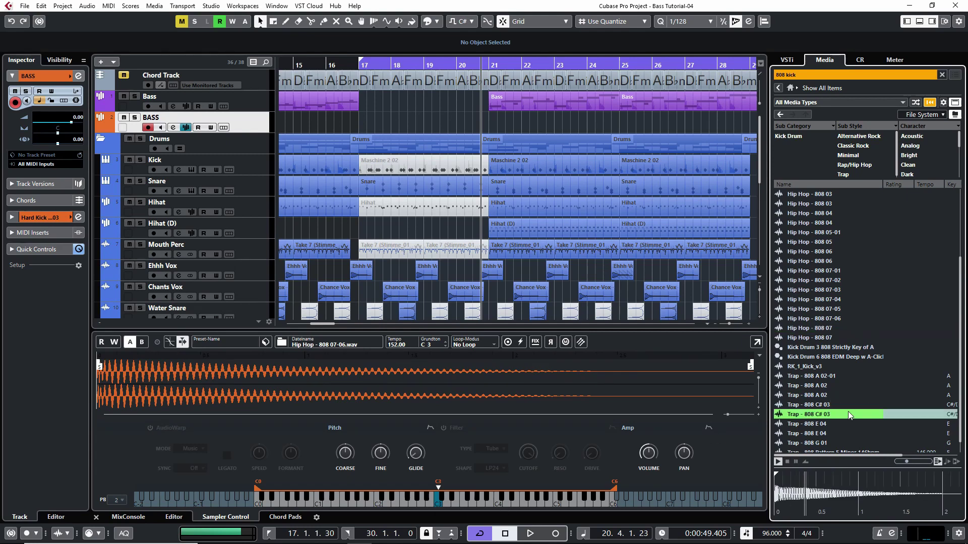
{"action": "left_click_drag", "start_coordinate": [845, 427], "coordinate": [412, 395]}
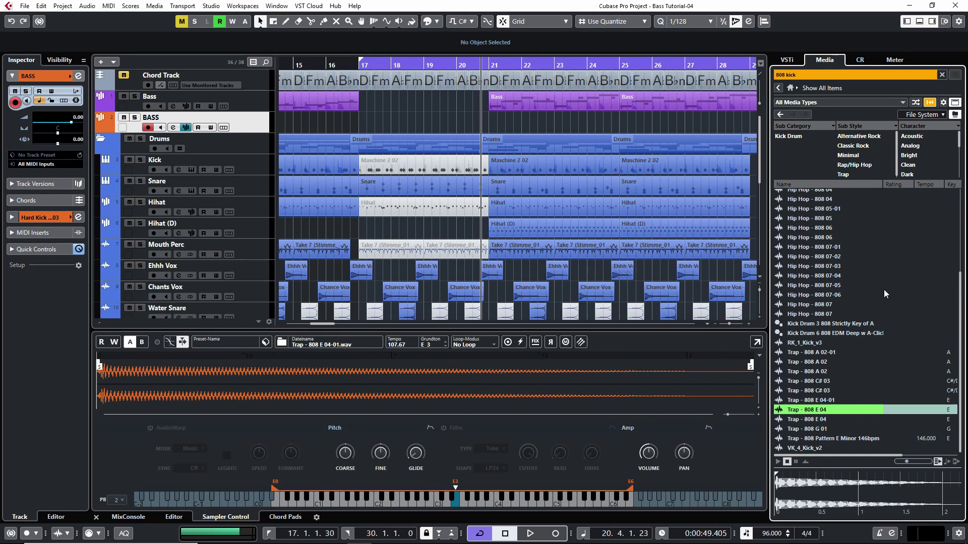
{"action": "left_click", "coordinate": [838, 315]}
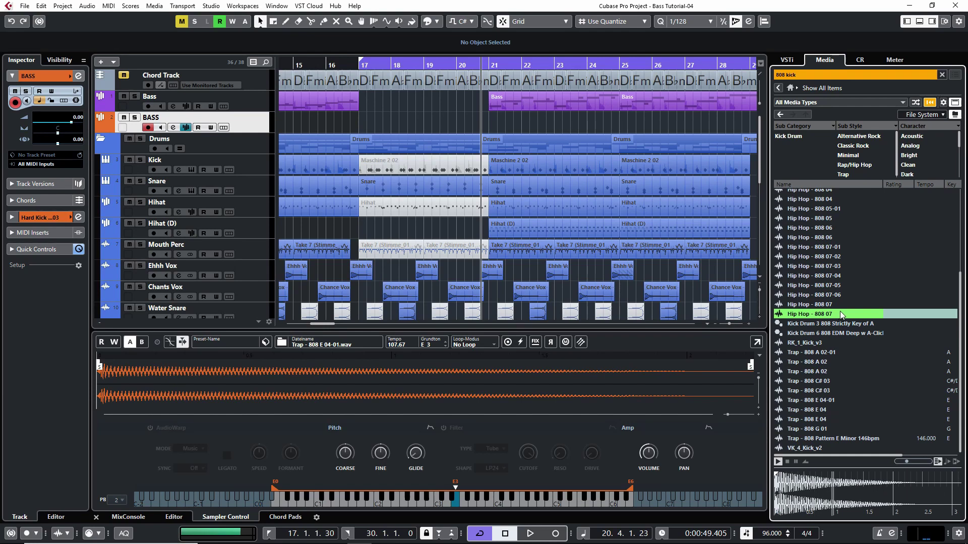
{"action": "left_click_drag", "start_coordinate": [437, 404], "coordinate": [435, 403]}
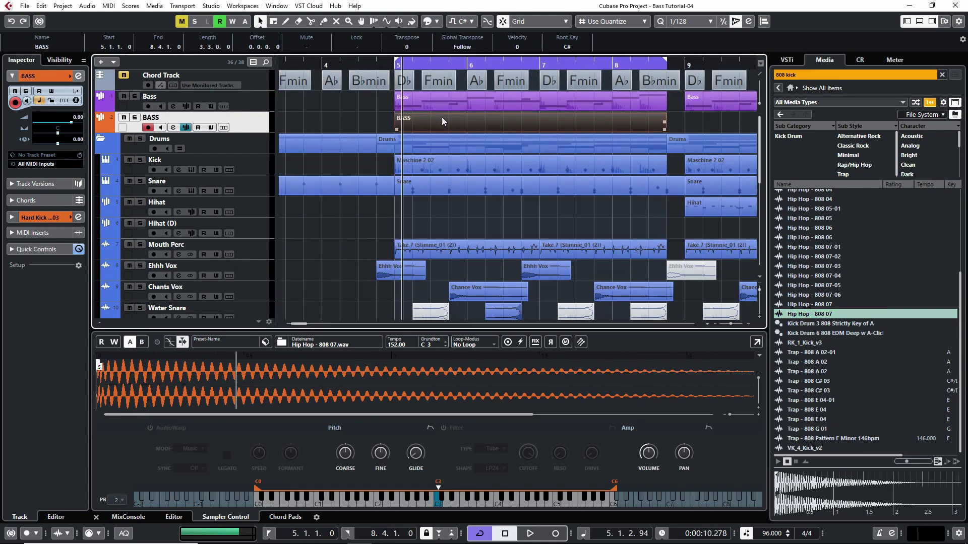
Check the Keys part's chords, then open the empty BASS part in the Key Editor with 1/8 quantize.
{"action": "double_click", "coordinate": [440, 118]}
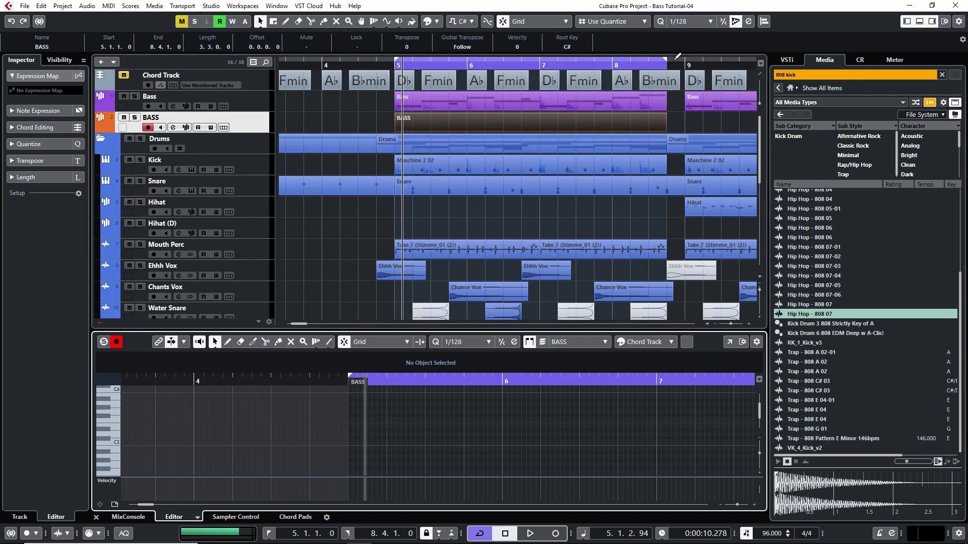
{"action": "scroll", "coordinate": [609, 151], "scroll_direction": "down", "scroll_amount": 10}
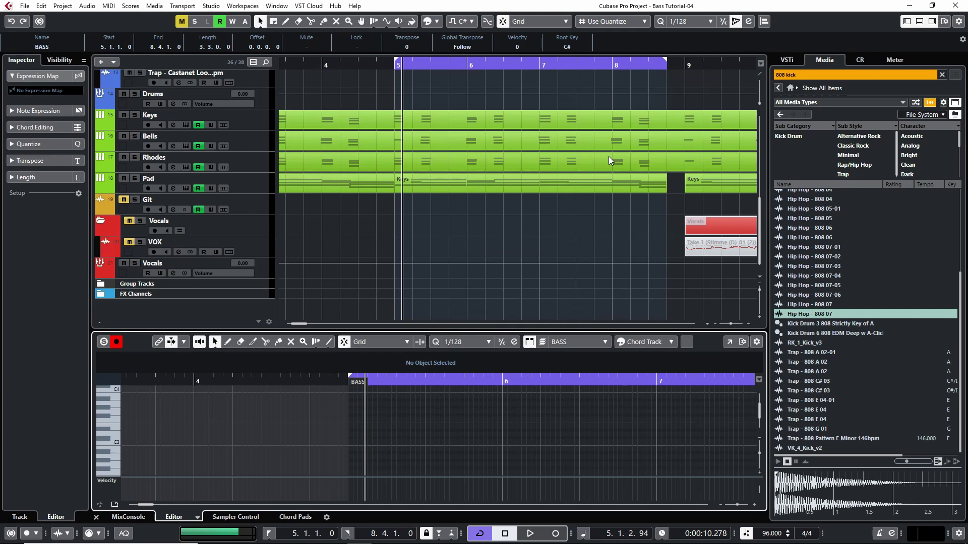
{"action": "left_click", "coordinate": [428, 123]}
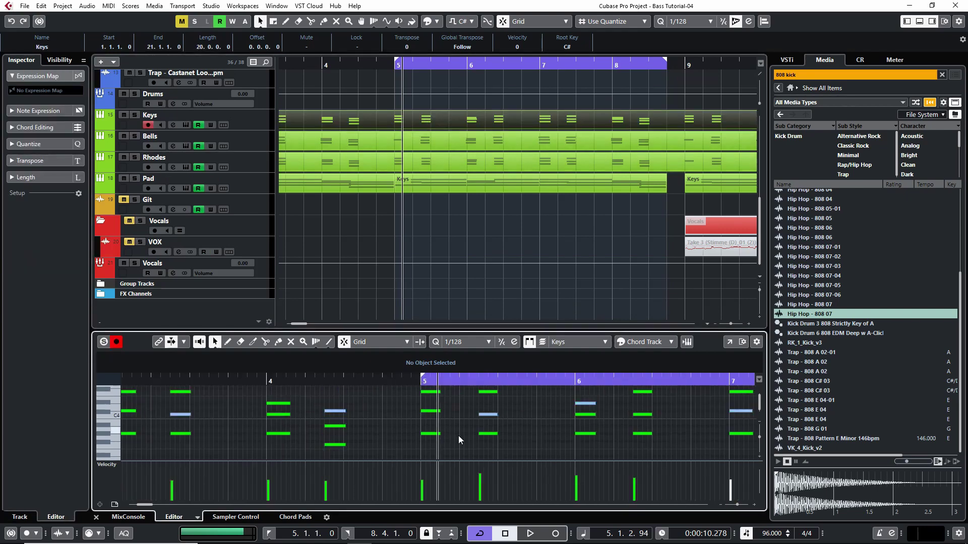
{"action": "left_click_drag", "start_coordinate": [458, 435], "coordinate": [394, 392]}
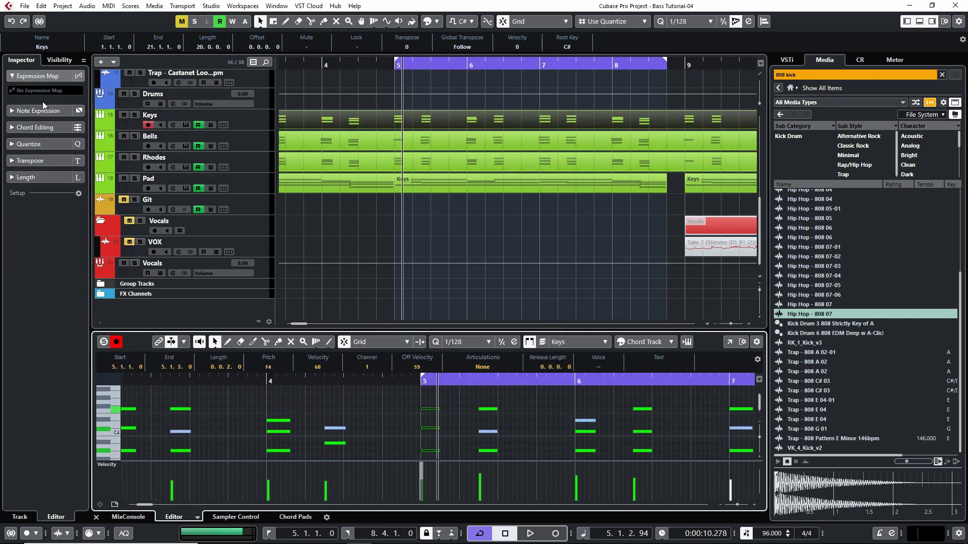
{"action": "left_click", "coordinate": [47, 128]}
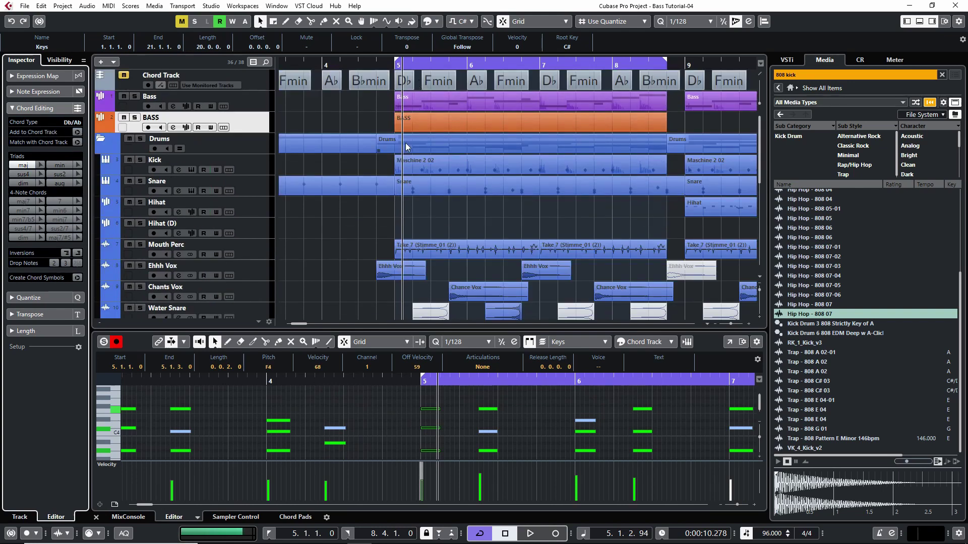
{"action": "left_click", "coordinate": [409, 126]}
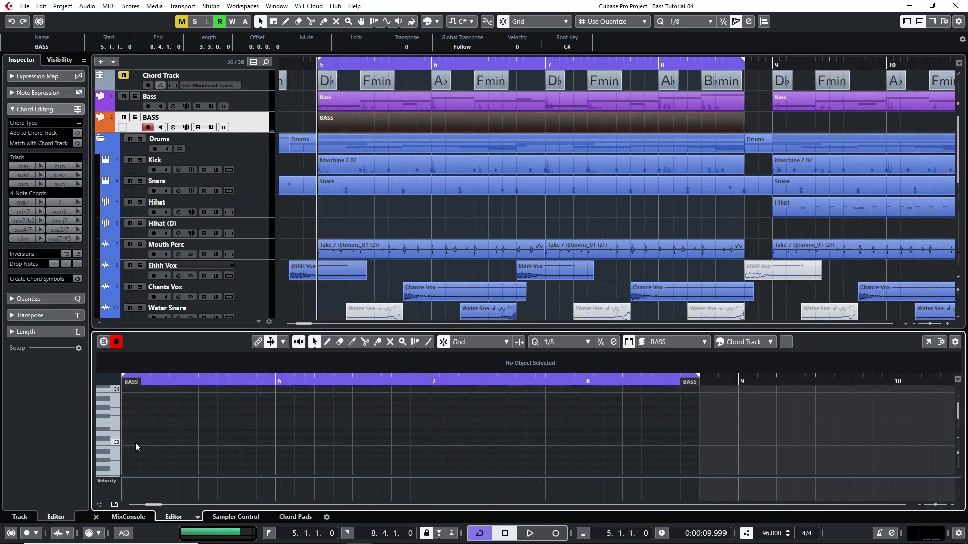
Draw a two-beat C#3 note at bar 5, then delete the hand-drawn BASS part.
{"action": "left_click", "coordinate": [125, 439]}
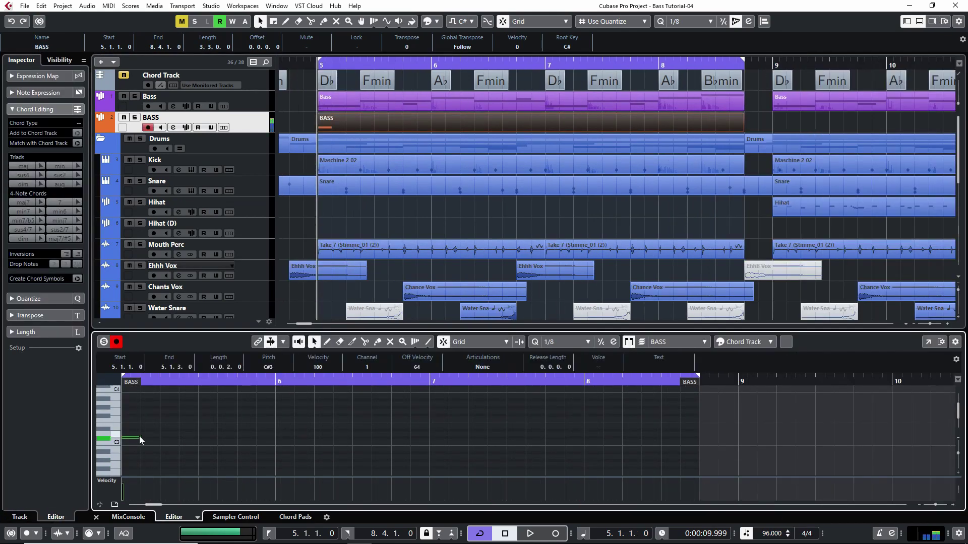
{"action": "mouse_move", "coordinate": [138, 437]}
{"action": "left_mouse_down"}
{"action": "mouse_move", "coordinate": [216, 436]}
{"action": "mouse_move", "coordinate": [181, 438]}
{"action": "mouse_move", "coordinate": [183, 418]}
{"action": "mouse_move", "coordinate": [430, 407]}
{"action": "left_mouse_up"}
{"action": "left_click", "coordinate": [675, 123]}
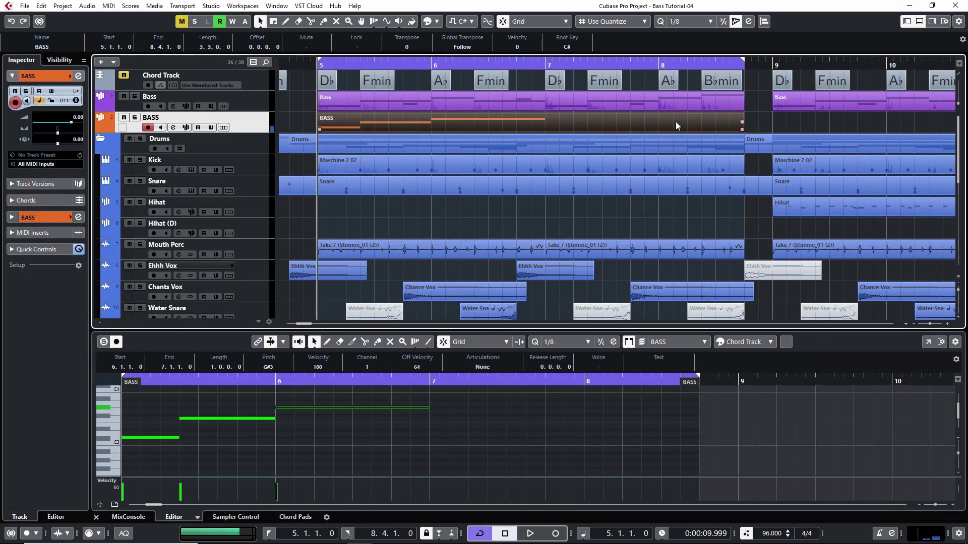
{"action": "key", "text": "Delete"}
Copy the Bass part onto the BASS track at bar 5 and inspect its D#3 and F3 notes.
{"action": "left_click", "coordinate": [672, 112]}
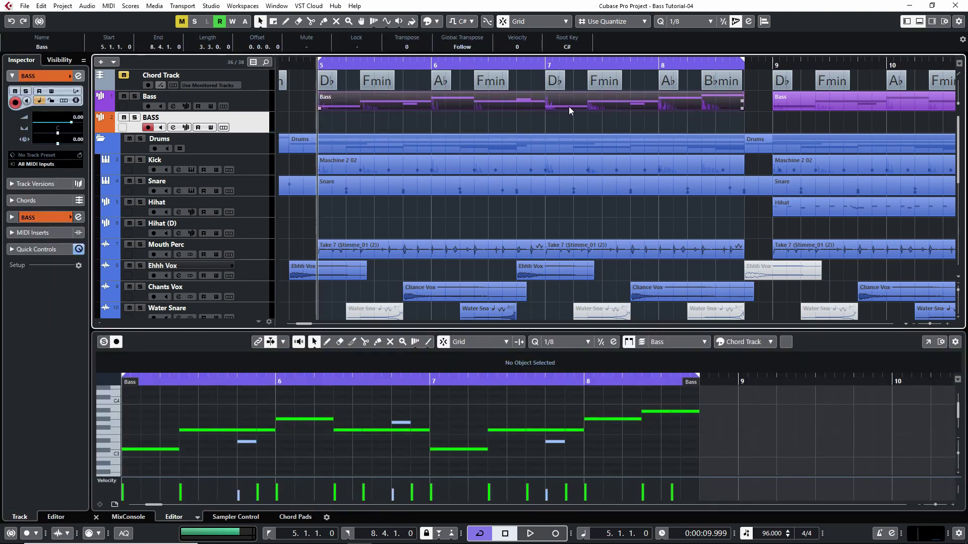
{"action": "left_click_drag", "start_coordinate": [569, 107], "coordinate": [600, 132]}
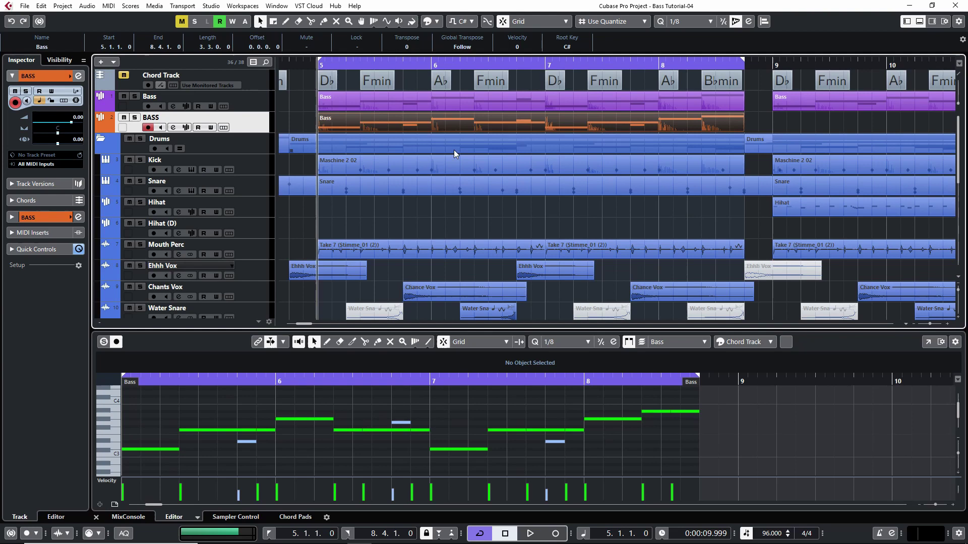
{"action": "left_click", "coordinate": [249, 442]}
{"action": "left_click", "coordinate": [263, 431]}
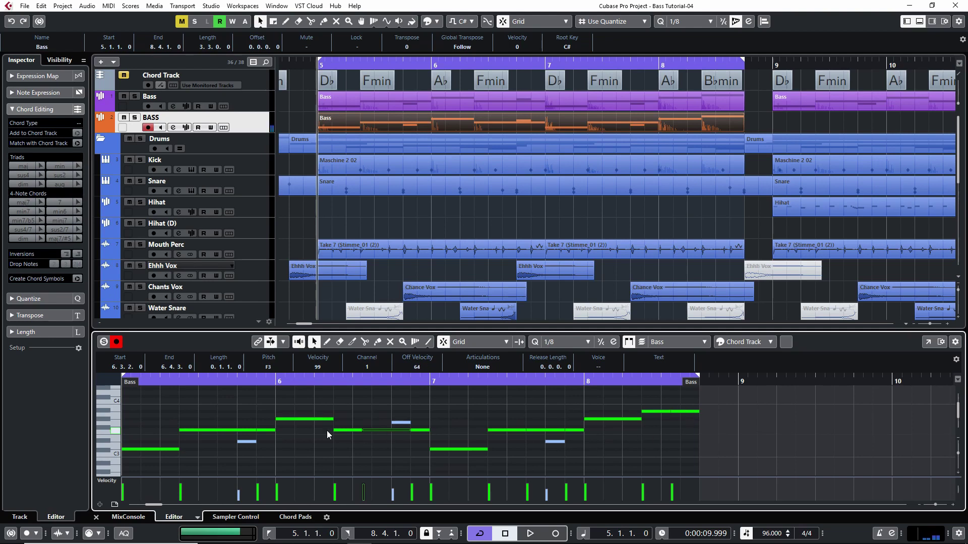
{"action": "left_click", "coordinate": [247, 443]}
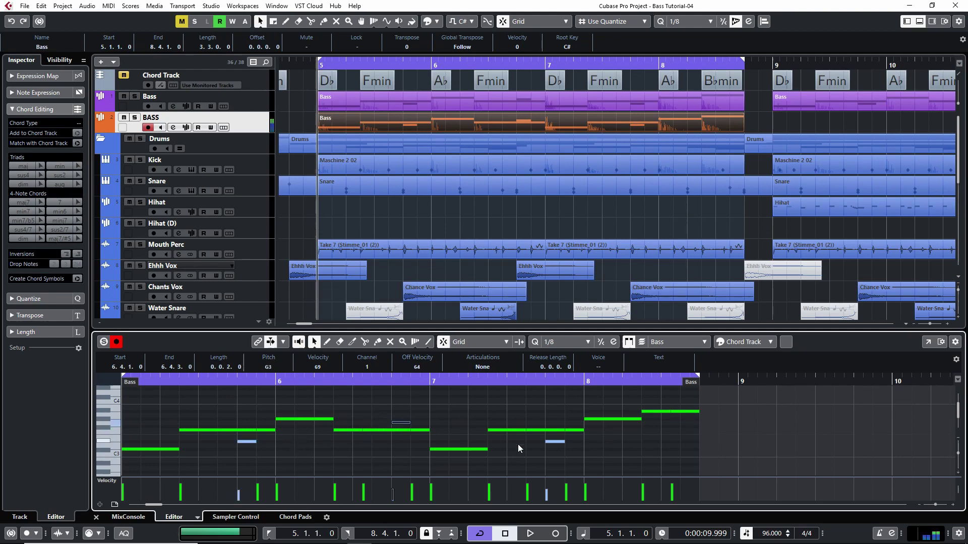
{"action": "left_click", "coordinate": [556, 441]}
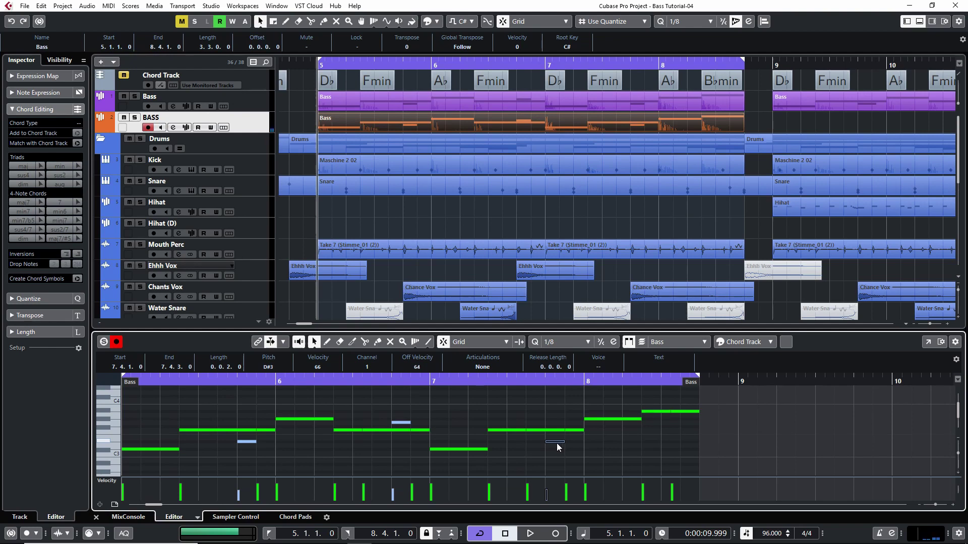
Raise the selected bass note from D#3 to E3.
{"action": "left_click", "coordinate": [745, 342]}
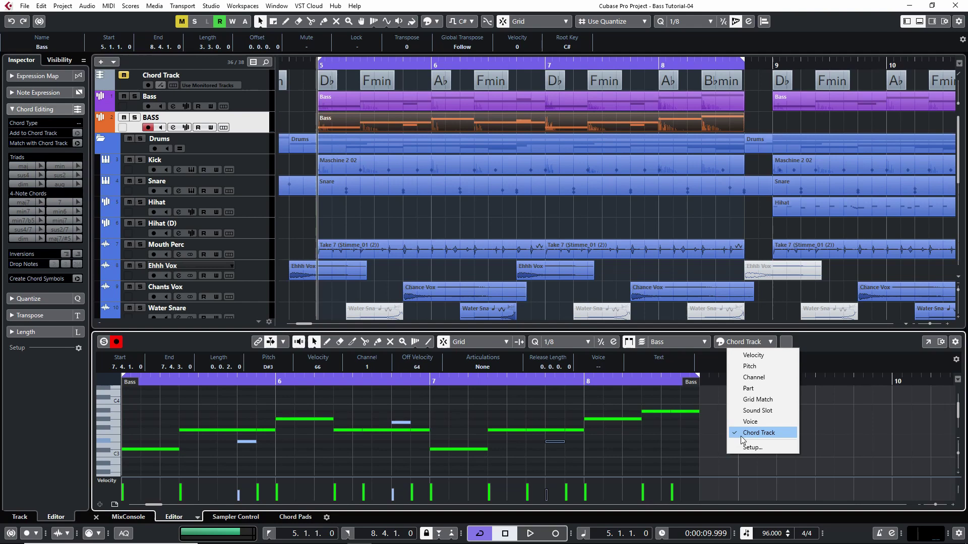
{"action": "left_click", "coordinate": [844, 345]}
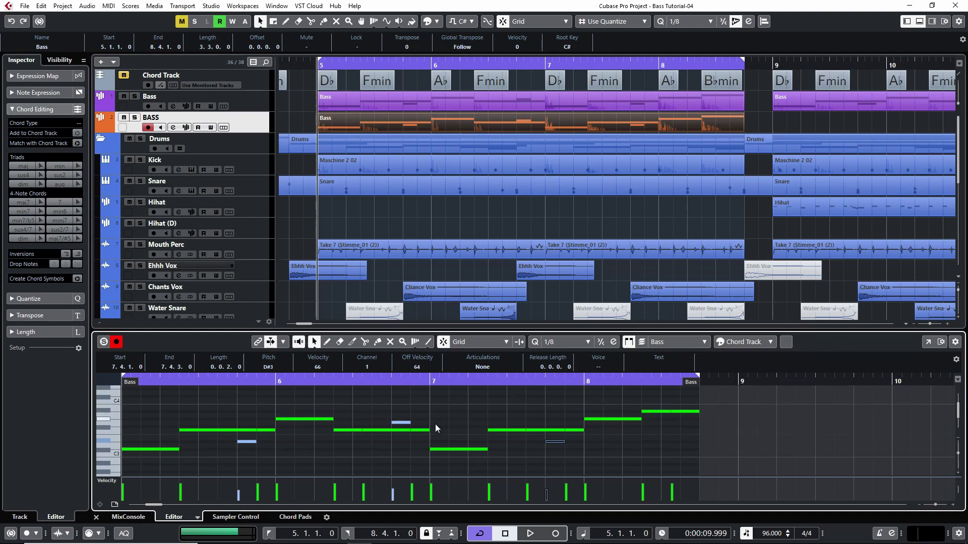
{"action": "mouse_move", "coordinate": [241, 442]}
{"action": "left_mouse_down"}
{"action": "mouse_move", "coordinate": [257, 439]}
{"action": "mouse_move", "coordinate": [225, 428]}
{"action": "mouse_move", "coordinate": [237, 442]}
{"action": "left_mouse_up"}
Solo the BASS track and play back the bassline.
{"action": "left_click", "coordinate": [121, 99]}
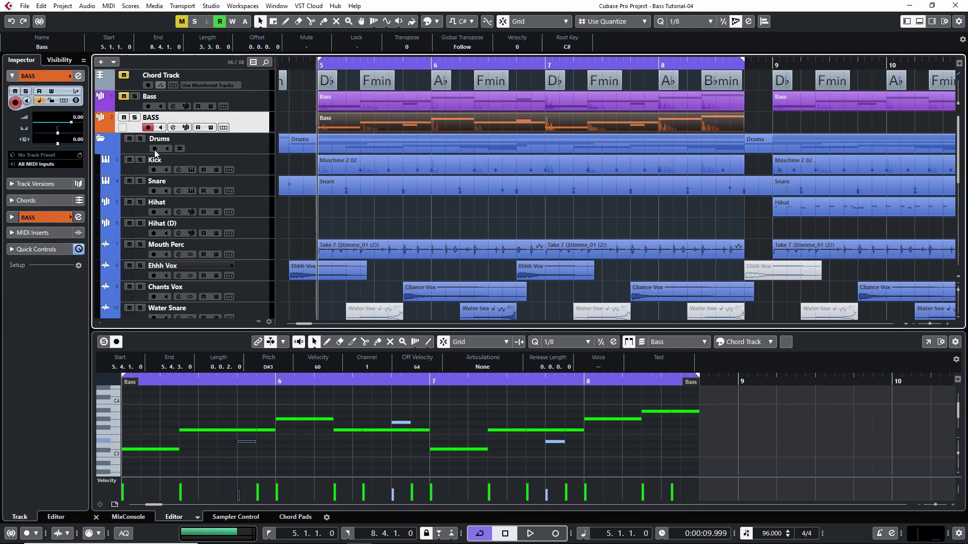
{"action": "left_click", "coordinate": [134, 117]}
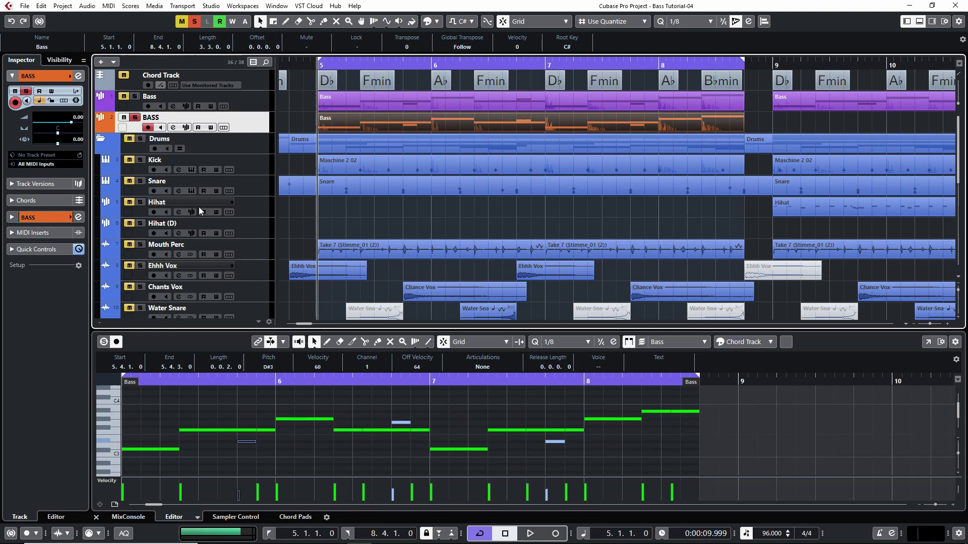
{"action": "key", "text": "e"}
{"action": "key", "text": "space"}
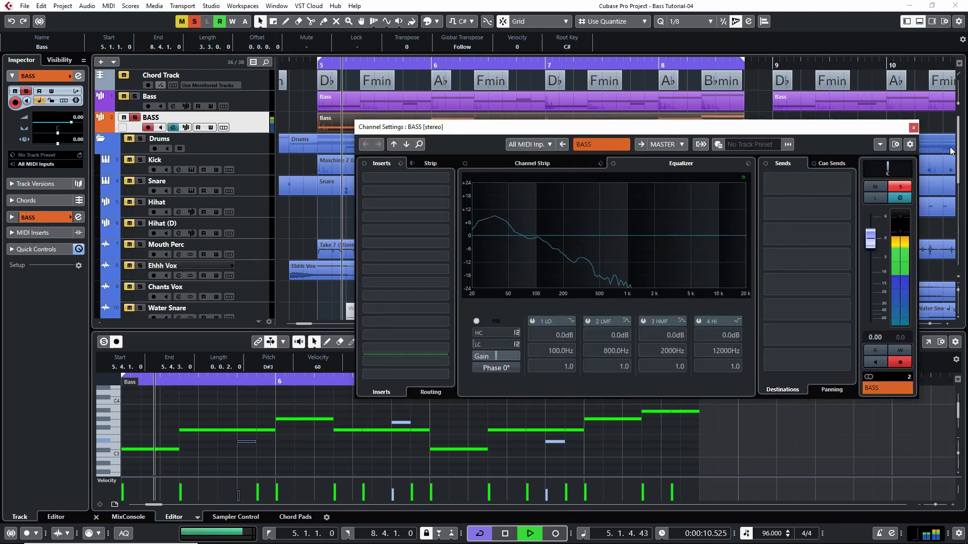
{"action": "key", "text": "e"}
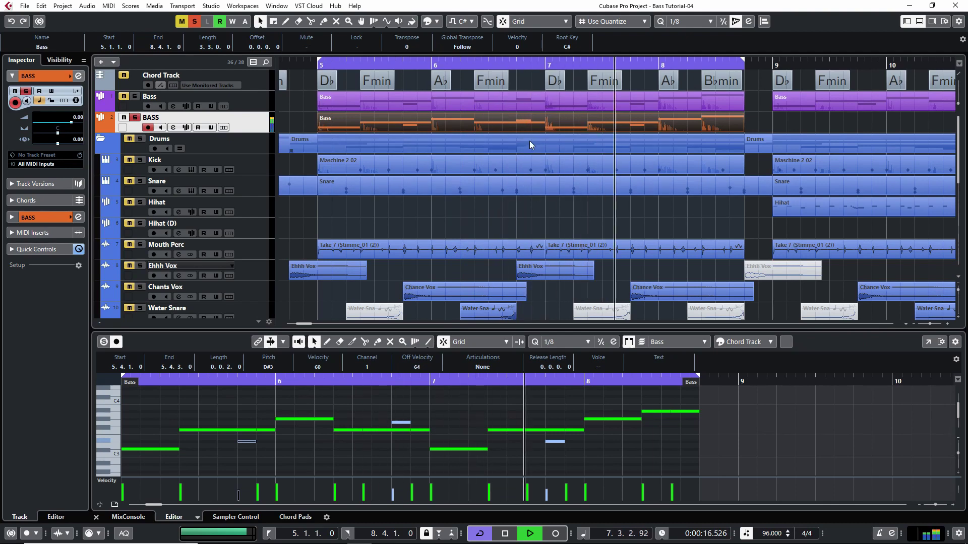
{"action": "key", "text": "space"}
Preview the bassline from bar 5 beat 4 and from bar 7 beat 4.
{"action": "left_click_drag", "start_coordinate": [237, 381], "coordinate": [237, 377]}
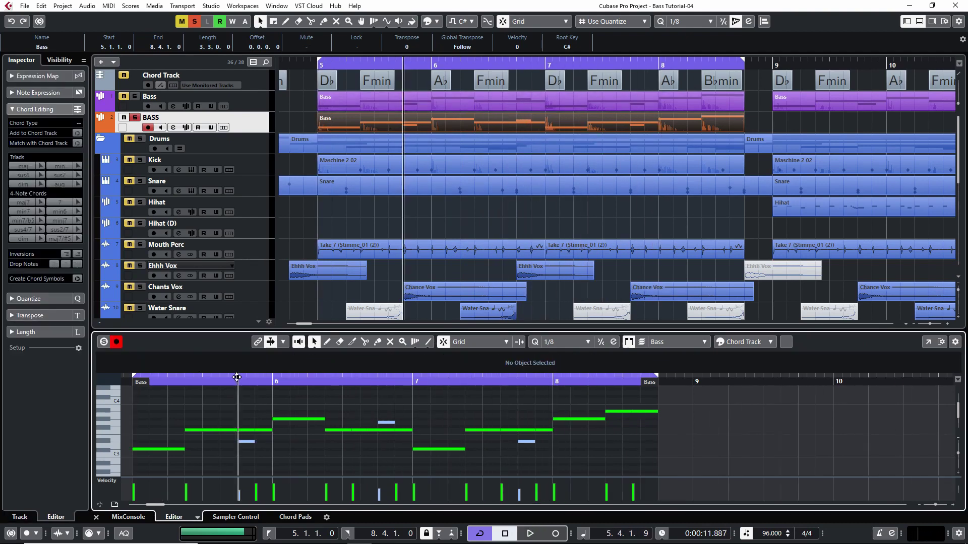
{"action": "key", "text": "space"}
{"action": "key", "text": "space"}
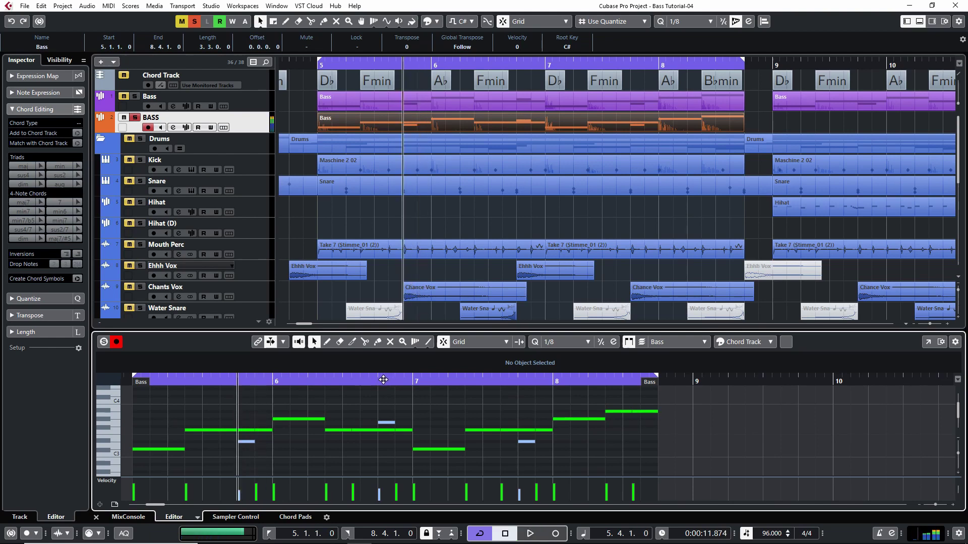
{"action": "left_click", "coordinate": [383, 380]}
{"action": "left_click", "coordinate": [519, 381]}
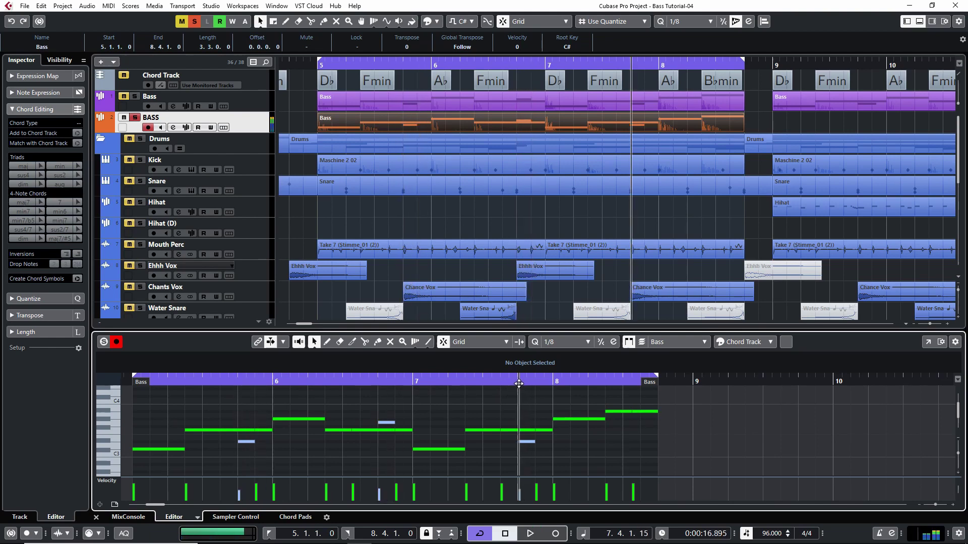
{"action": "key", "text": "space"}
{"action": "key", "text": "space"}
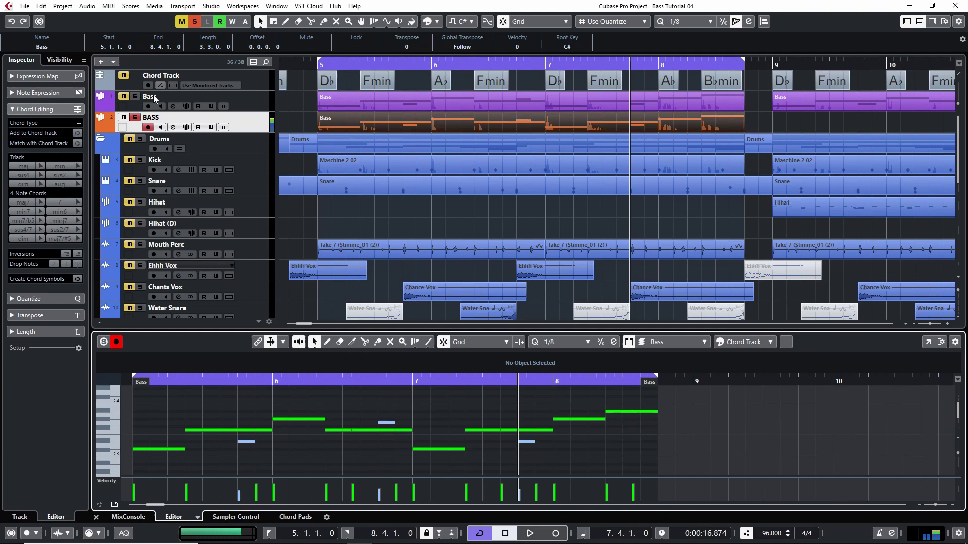
Open the BASS Sampler Control and dial the Glide knob to about 182 ms during playback.
{"action": "left_click", "coordinate": [185, 127]}
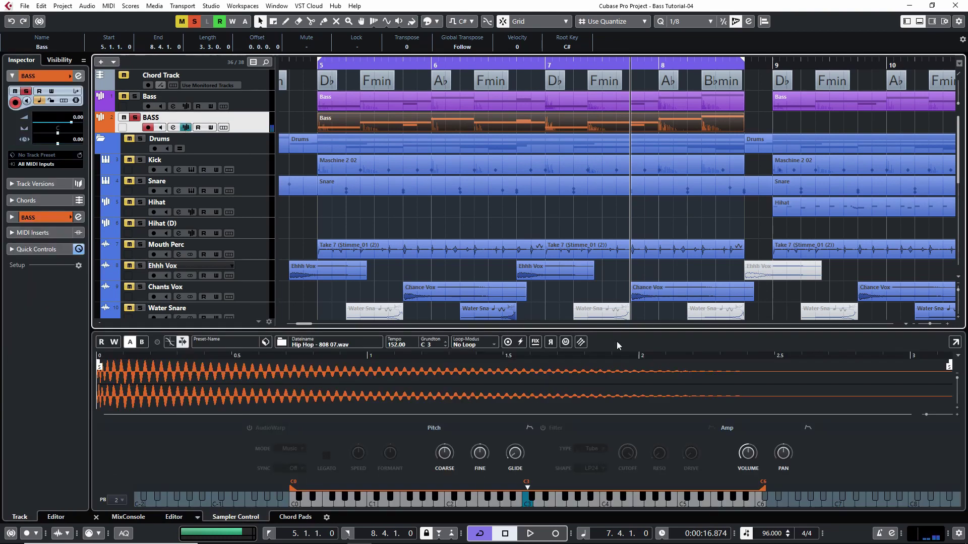
{"action": "left_click", "coordinate": [566, 345]}
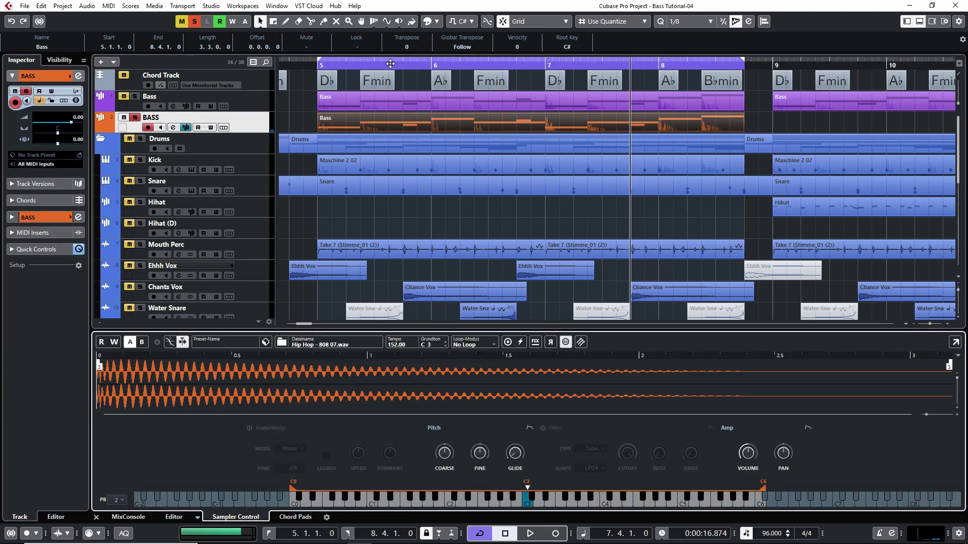
{"action": "left_click_drag", "start_coordinate": [340, 64], "coordinate": [404, 64]}
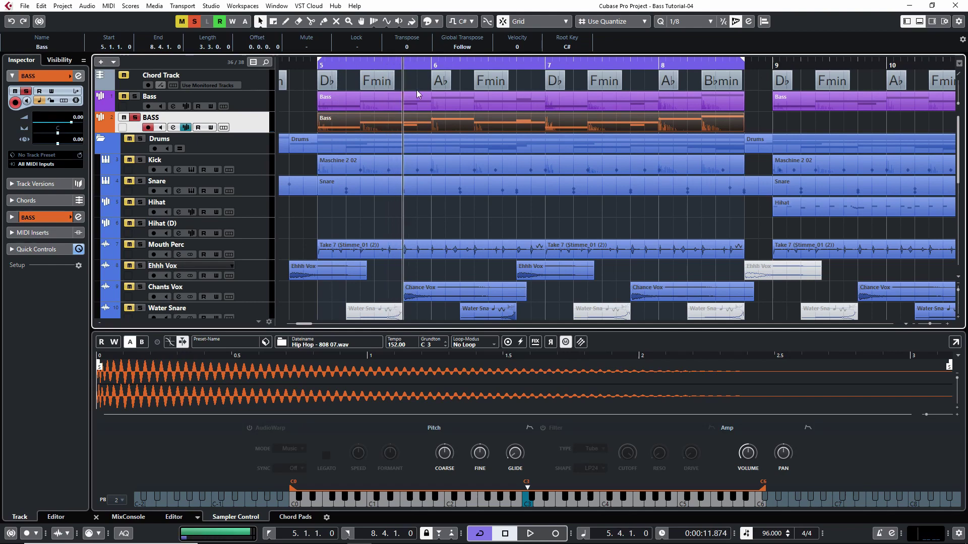
{"action": "key", "text": "space"}
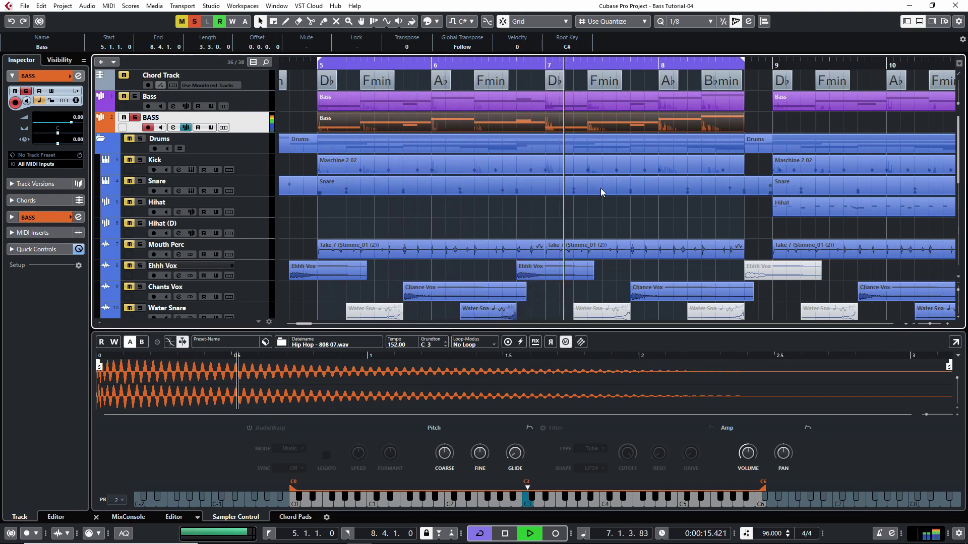
{"action": "key", "text": "space"}
{"action": "scroll", "coordinate": [511, 459], "scroll_direction": "up", "scroll_amount": 2}
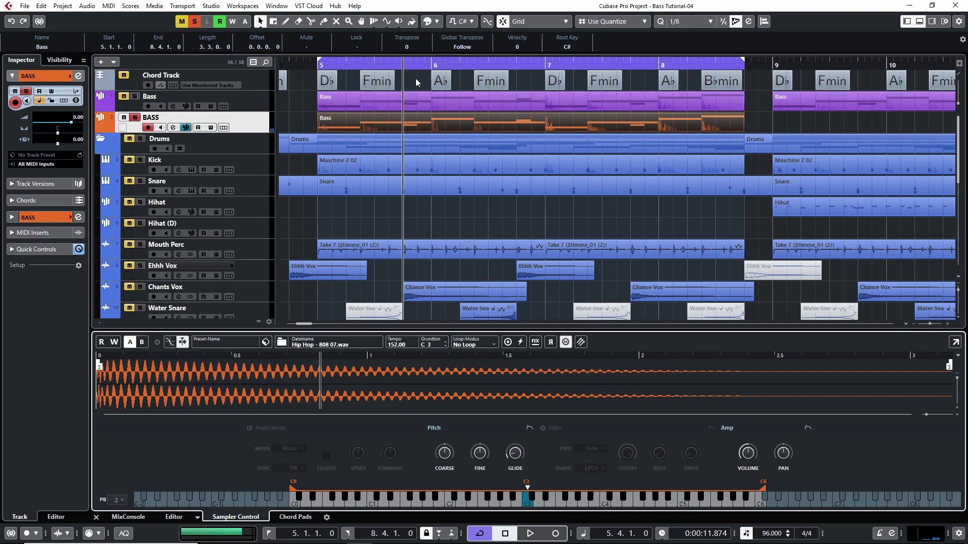
{"action": "key", "text": "space"}
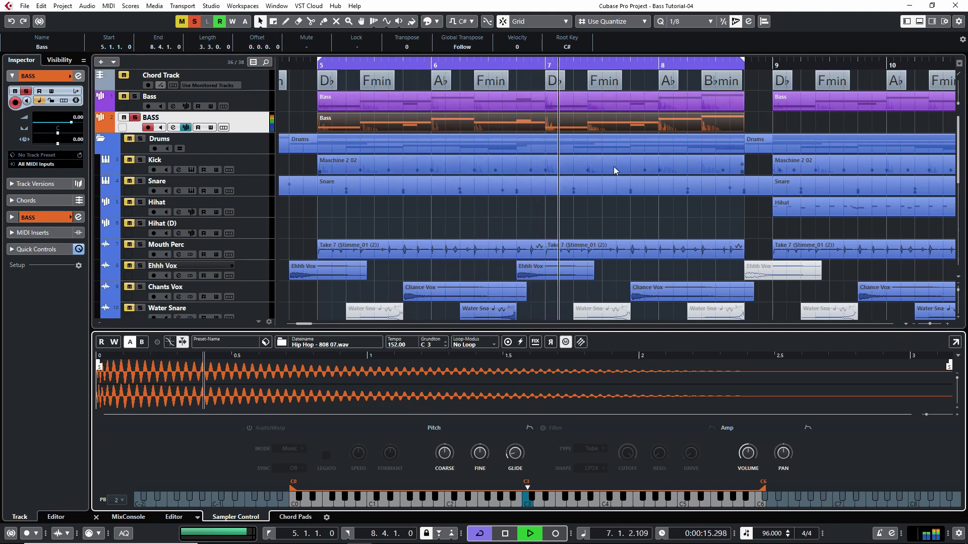
{"action": "left_click_drag", "start_coordinate": [514, 456], "coordinate": [515, 434]}
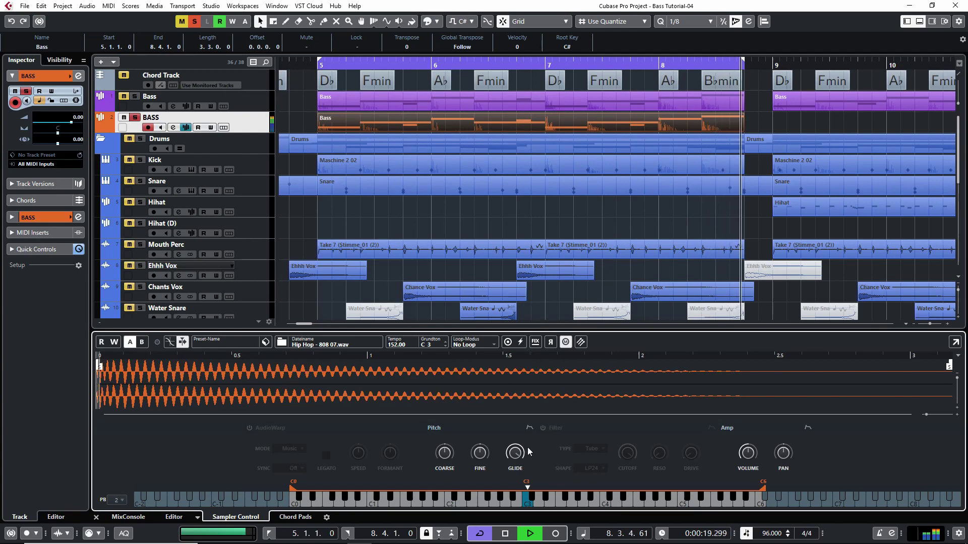
{"action": "mouse_move", "coordinate": [516, 462]}
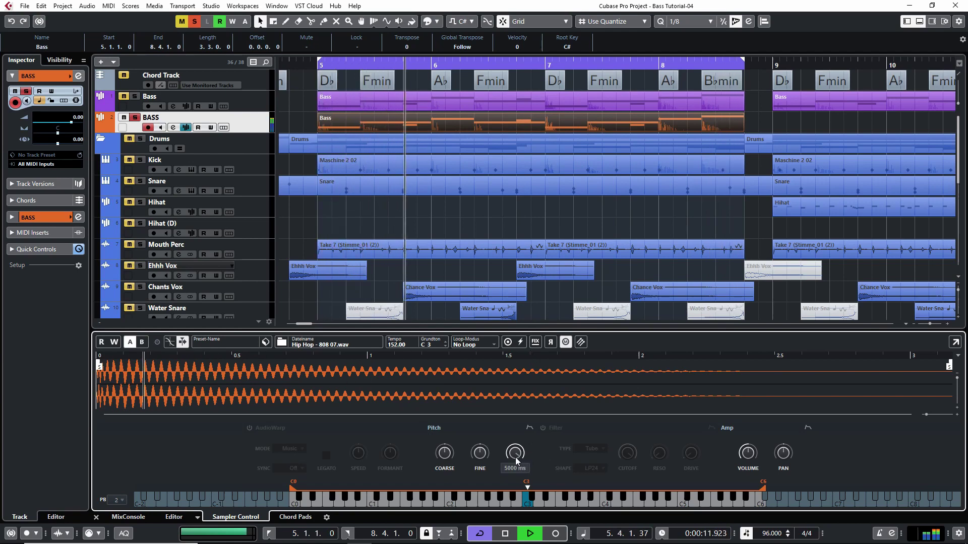
{"action": "left_click_drag", "start_coordinate": [516, 461], "coordinate": [512, 523]}
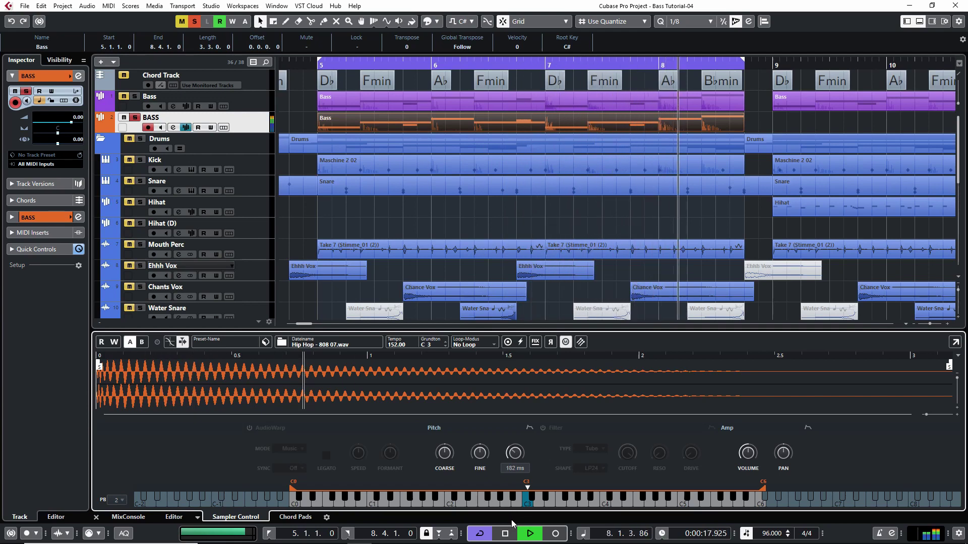
{"action": "key", "text": "space"}
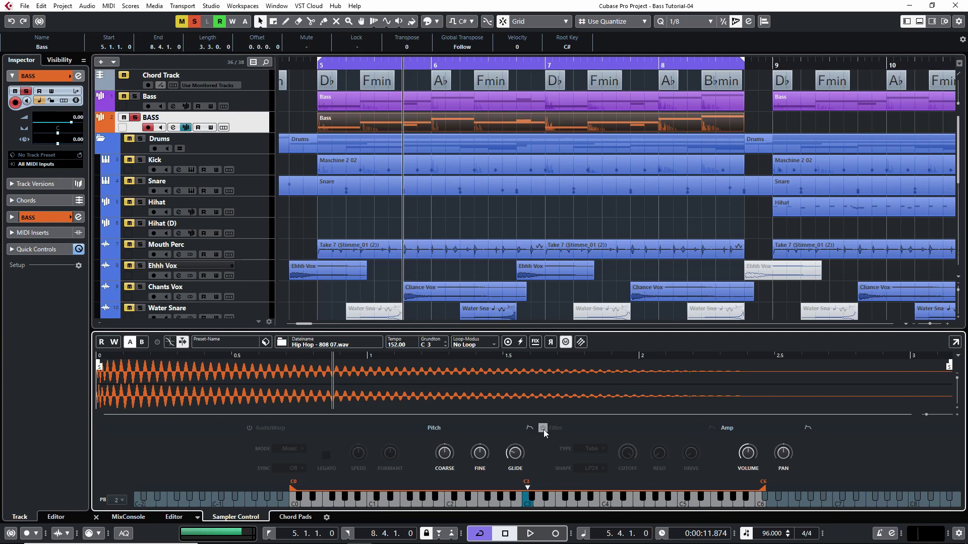
Switch on the sampler's Tube filter and raise its drive to 43%.
{"action": "left_click", "coordinate": [543, 428]}
{"action": "key", "text": "space"}
{"action": "left_click_drag", "start_coordinate": [682, 456], "coordinate": [691, 416]}
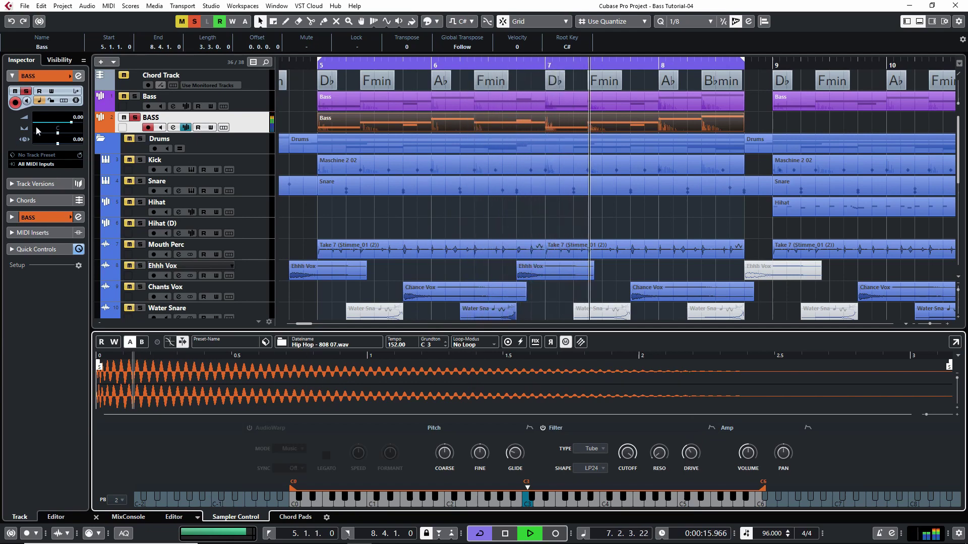
Lower BASS volume to -12.9, nudge drive to 47.5%, and extend the cycle to bar 9.
{"action": "left_click", "coordinate": [63, 125]}
{"action": "left_click_drag", "start_coordinate": [62, 125], "coordinate": [52, 125]}
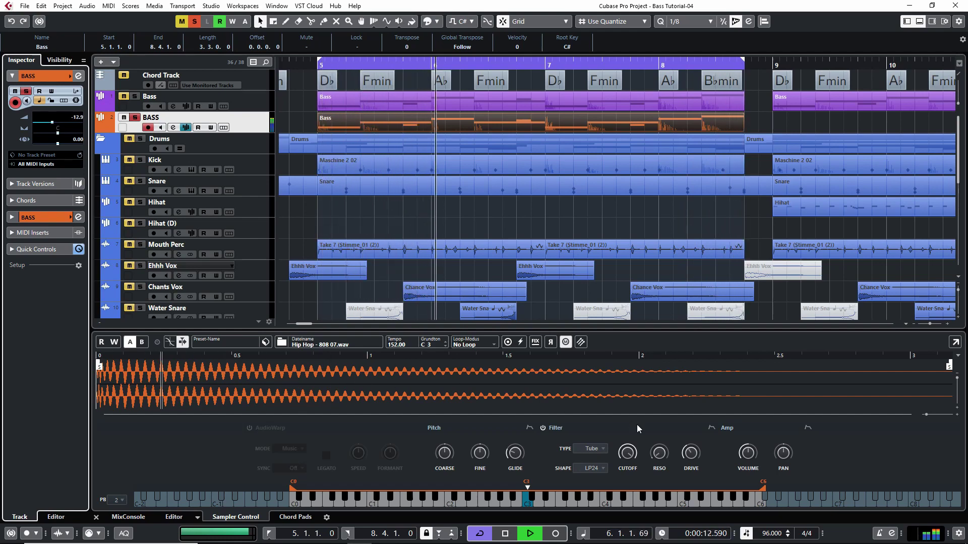
{"action": "left_click", "coordinate": [700, 450]}
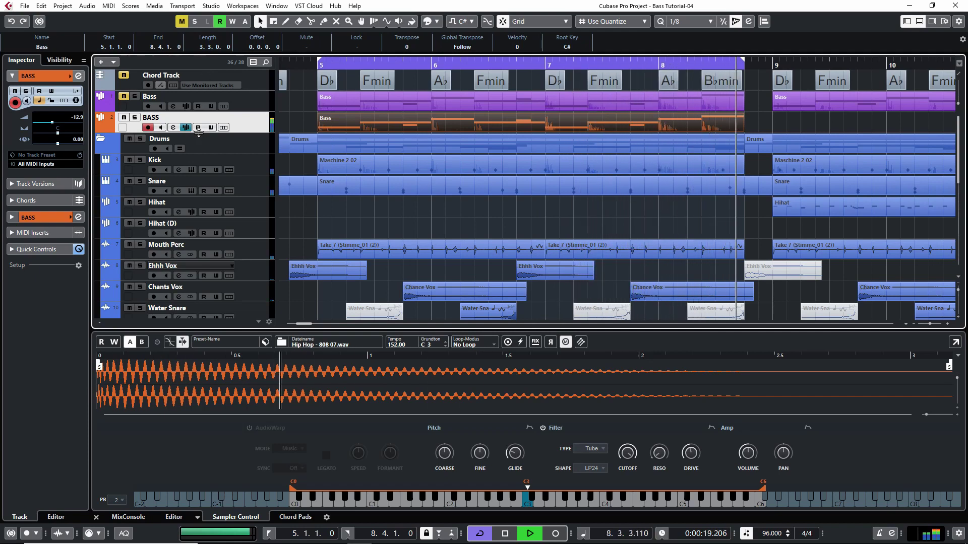
{"action": "key", "text": "space"}
{"action": "left_click_drag", "start_coordinate": [748, 55], "coordinate": [768, 62]}
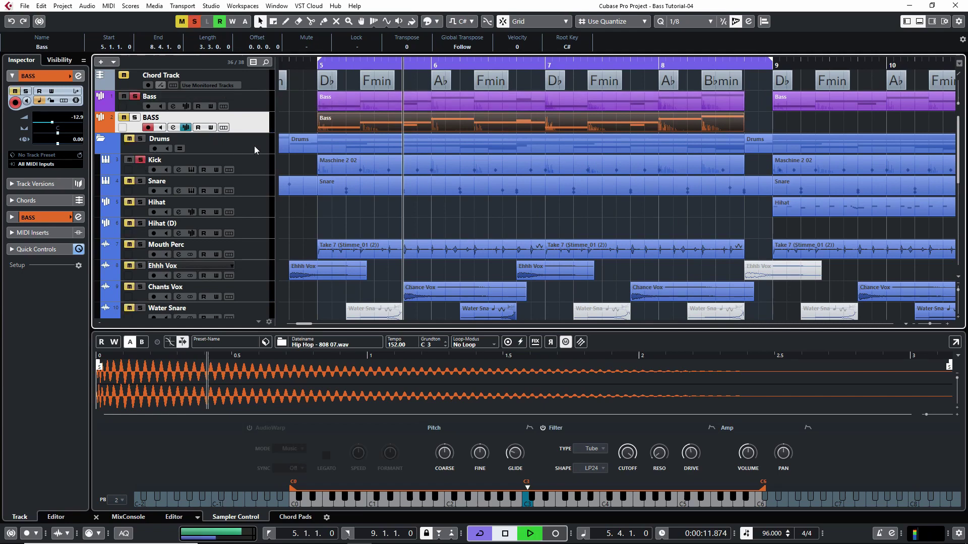
Load the Compressor into the first insert of the BASS channel.
{"action": "key", "text": "e"}
{"action": "left_click", "coordinate": [418, 179]}
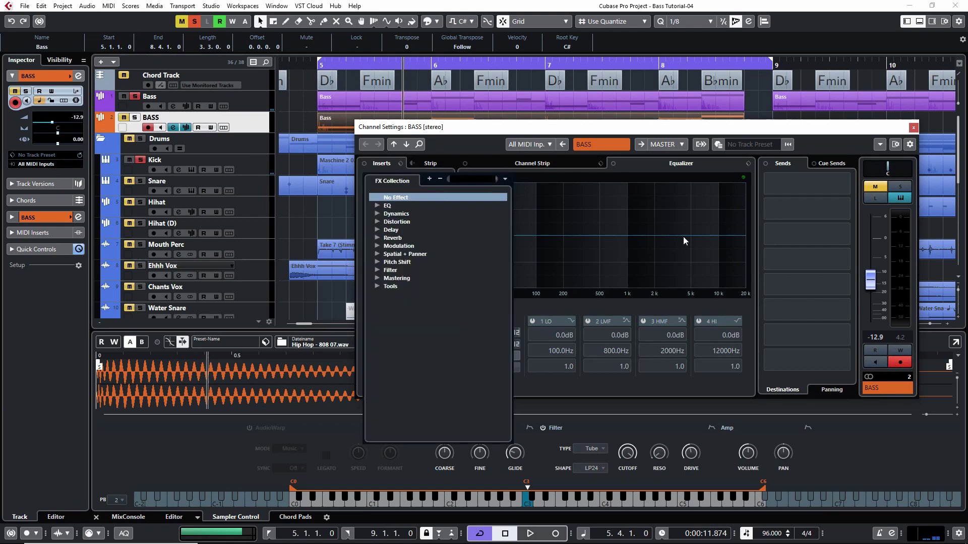
{"action": "type", "text": "comp"}
{"action": "key", "text": "Down"}
{"action": "key", "text": "Down"}
{"action": "key", "text": "Return"}
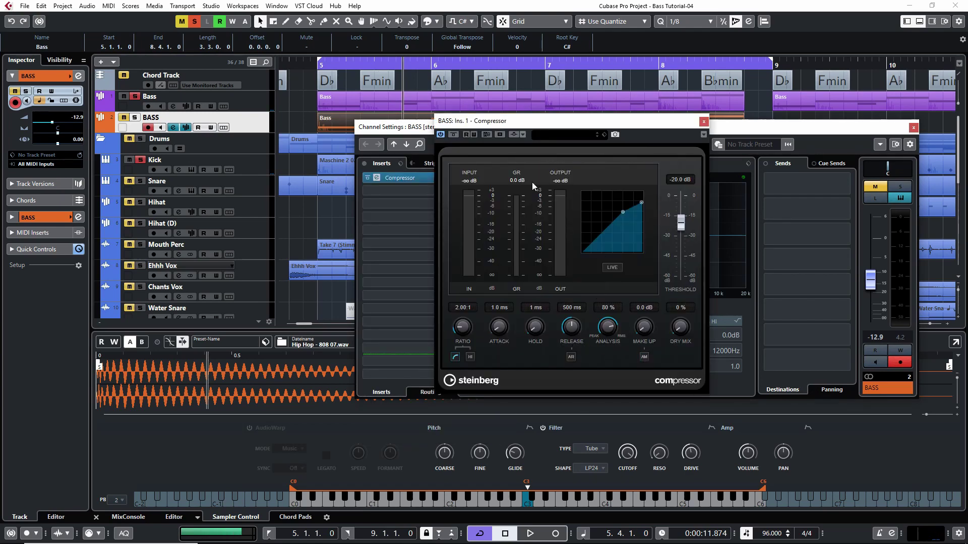
Add the Kick track as the Compressor's side-chain input.
{"action": "left_click", "coordinate": [523, 134]}
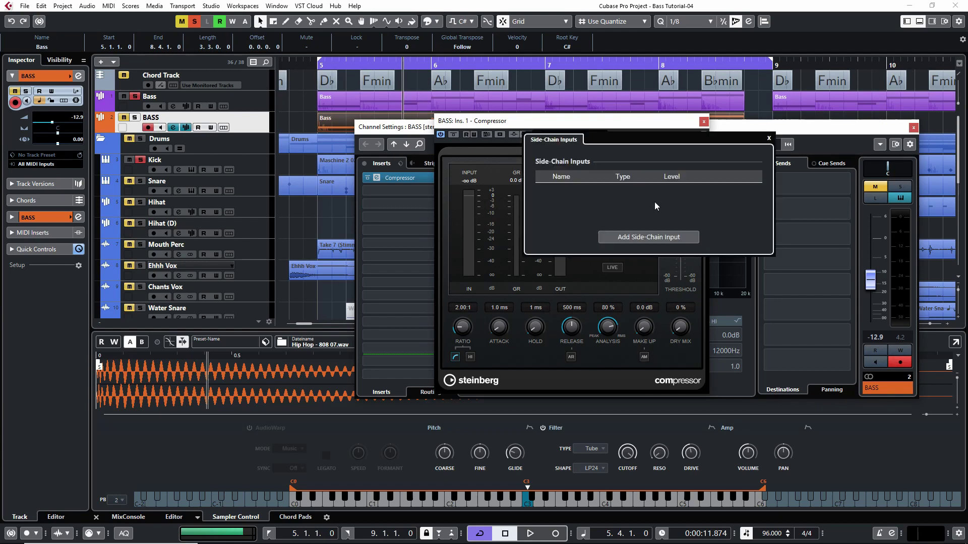
{"action": "left_click", "coordinate": [646, 234]}
{"action": "type", "text": "kick"}
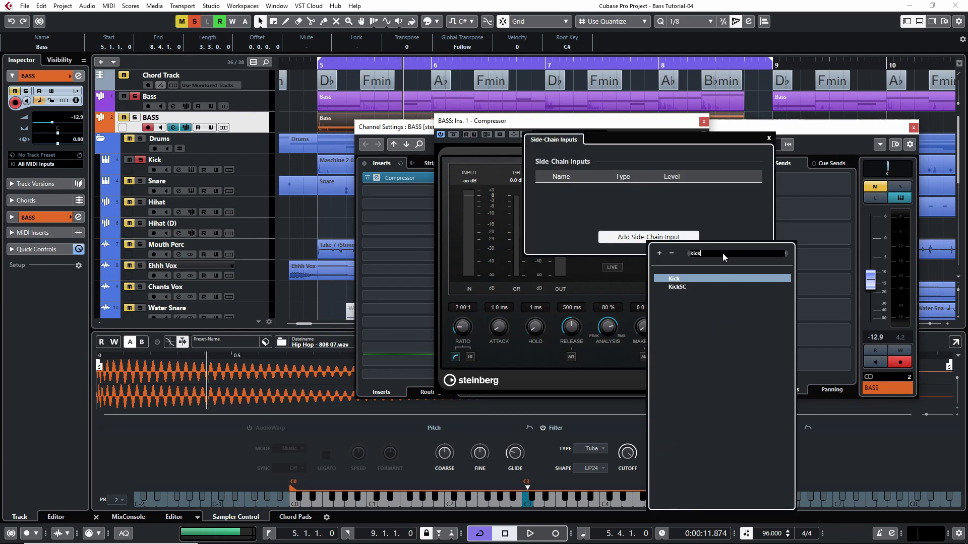
{"action": "left_click", "coordinate": [686, 277]}
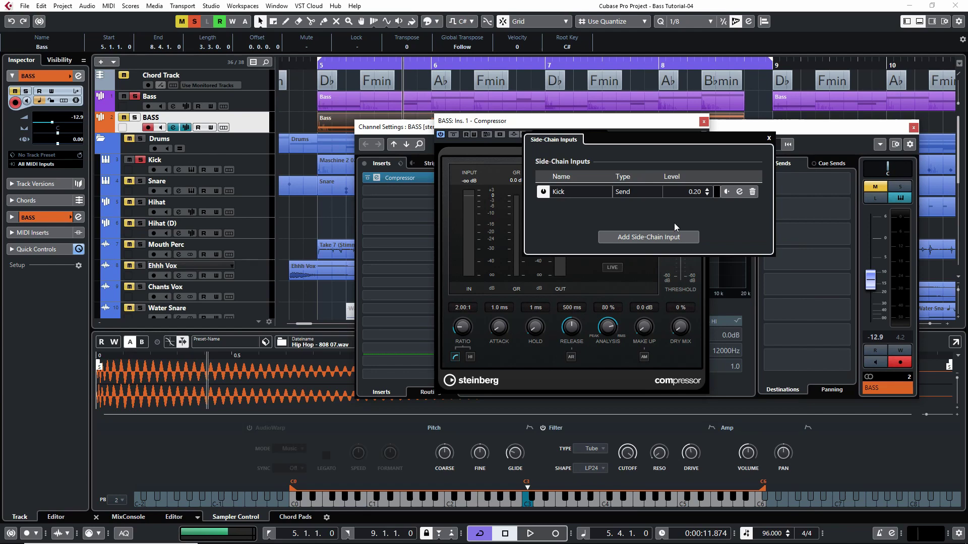
{"action": "left_click", "coordinate": [510, 135]}
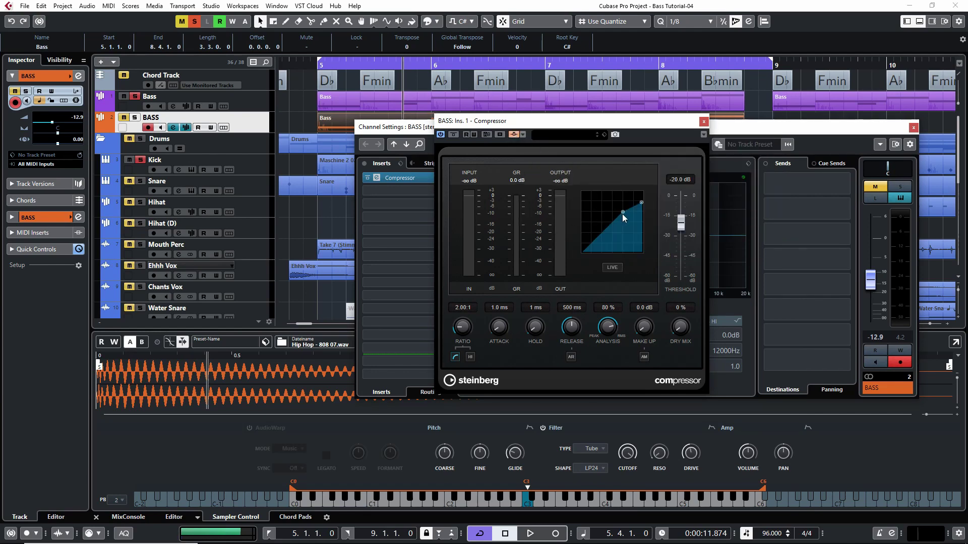
Solo BASS and set the compressor threshold near -33.9 dB and ratio to 2.38:1.
{"action": "left_click_drag", "start_coordinate": [622, 212], "coordinate": [616, 218]}
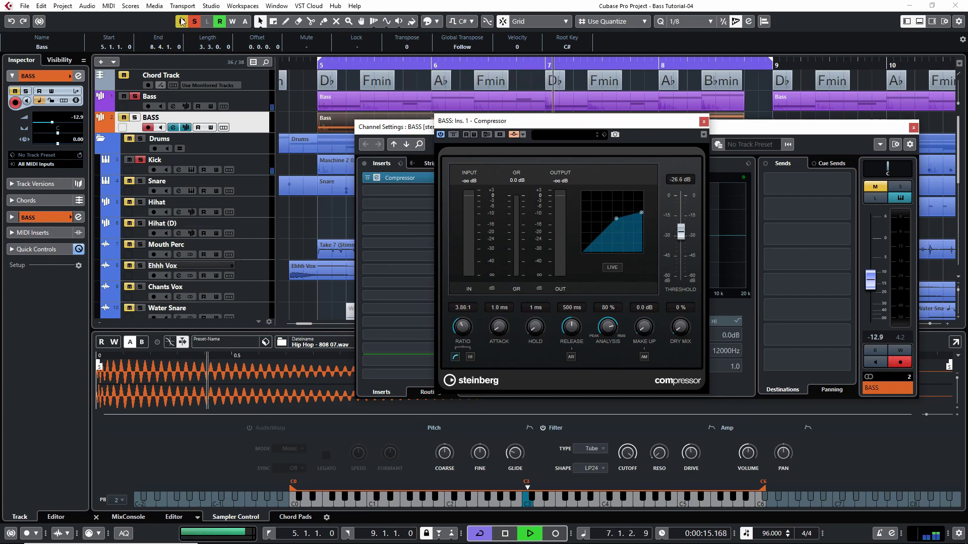
{"action": "left_click", "coordinate": [134, 118]}
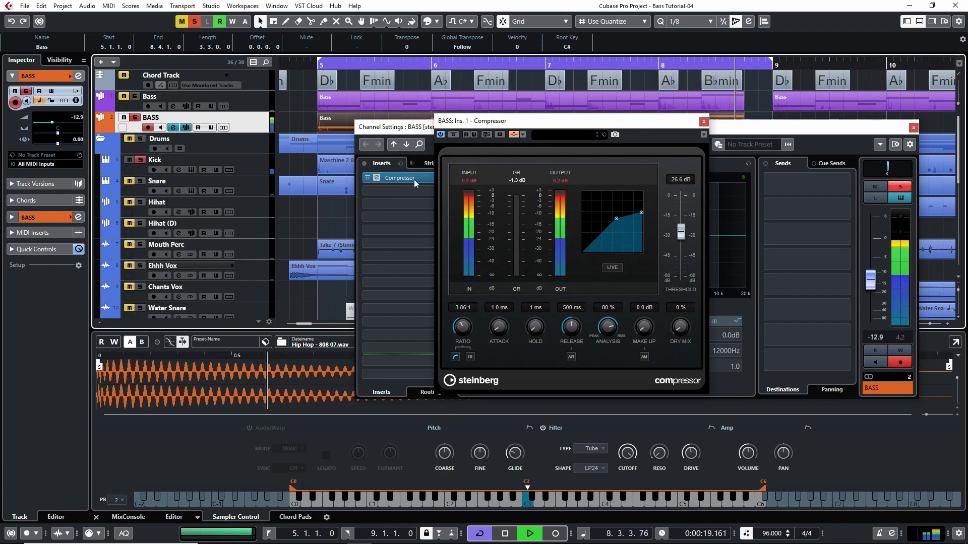
{"action": "left_click", "coordinate": [524, 135]}
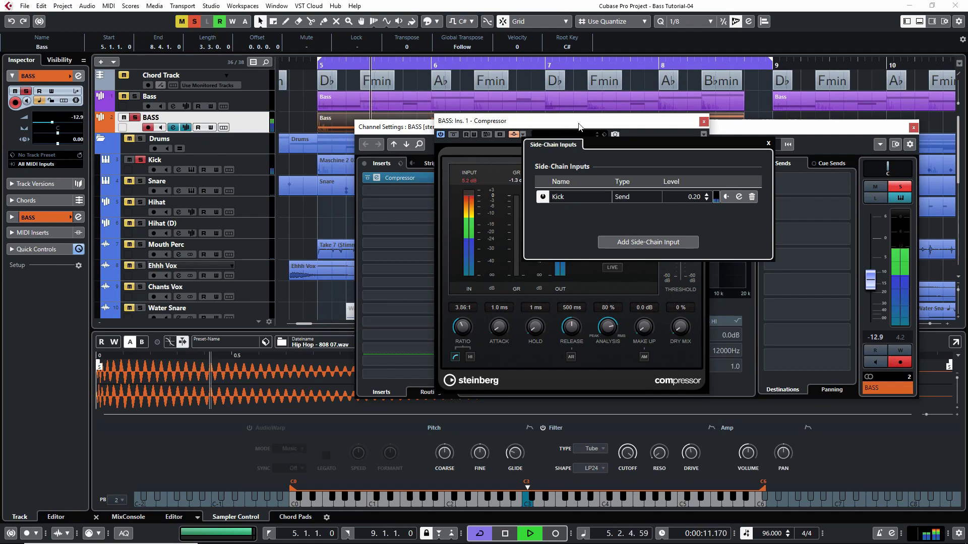
{"action": "left_click_drag", "start_coordinate": [616, 219], "coordinate": [609, 226]}
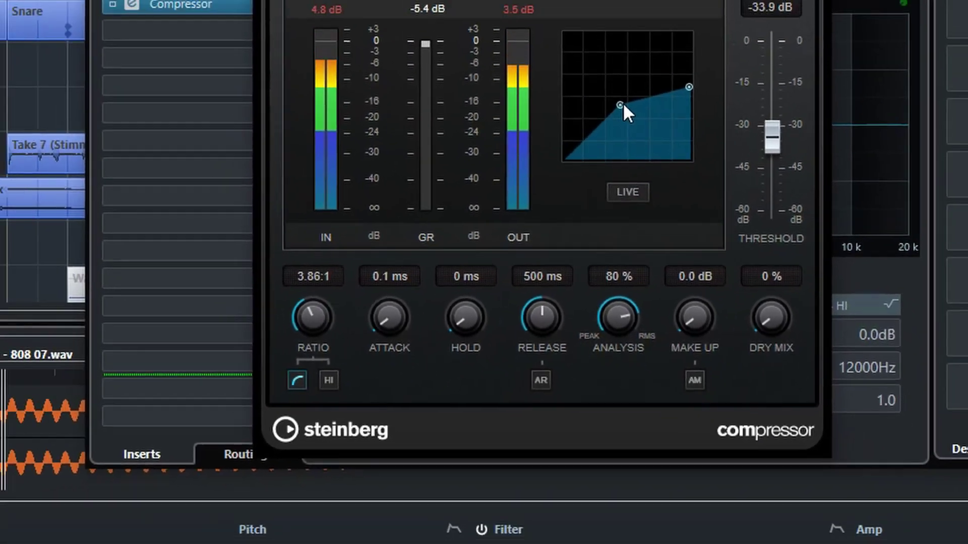
{"action": "left_click_drag", "start_coordinate": [764, 0], "coordinate": [761, 0]}
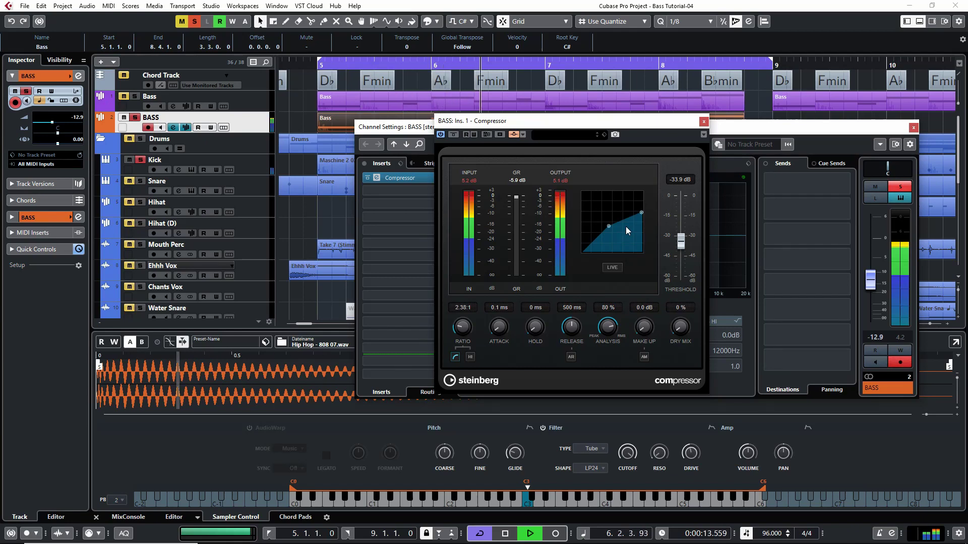
{"action": "left_click", "coordinate": [704, 122]}
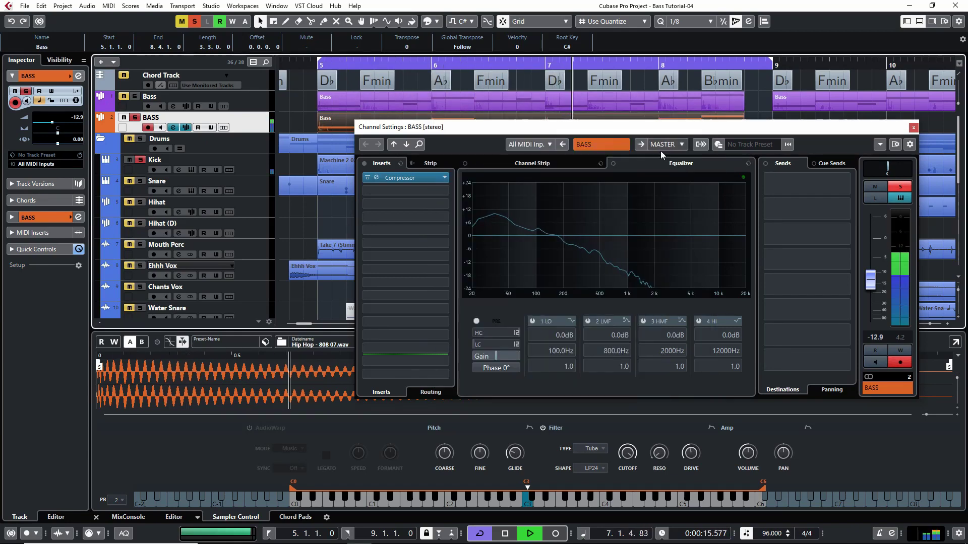
Soften the BASS sampler's amp envelope attack to about 41 ms.
{"action": "left_click", "coordinate": [913, 128]}
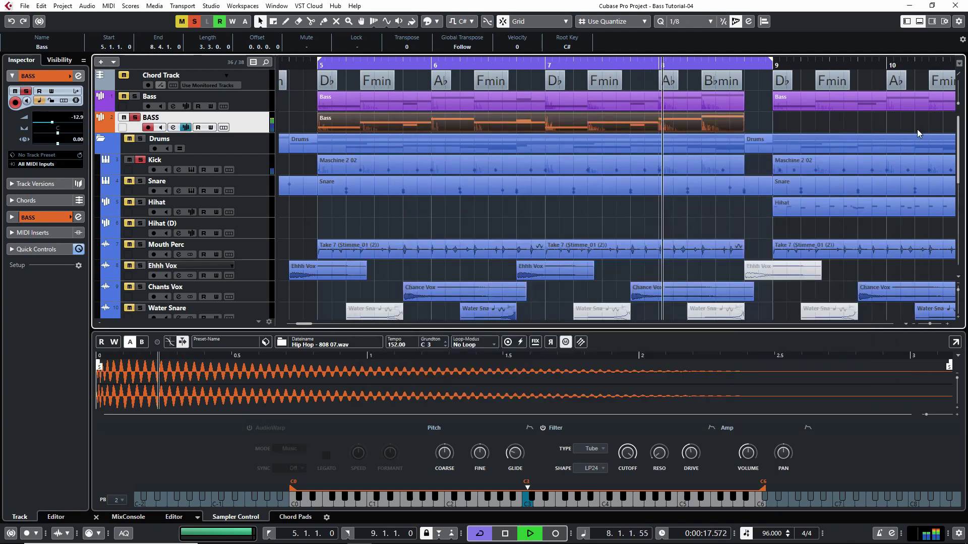
{"action": "left_click", "coordinate": [808, 428]}
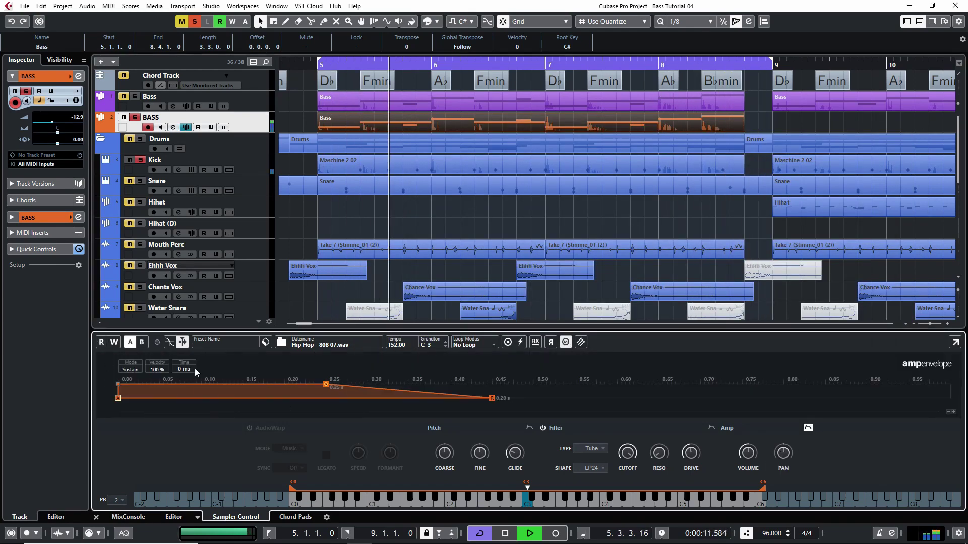
{"action": "left_click_drag", "start_coordinate": [118, 383], "coordinate": [151, 374]}
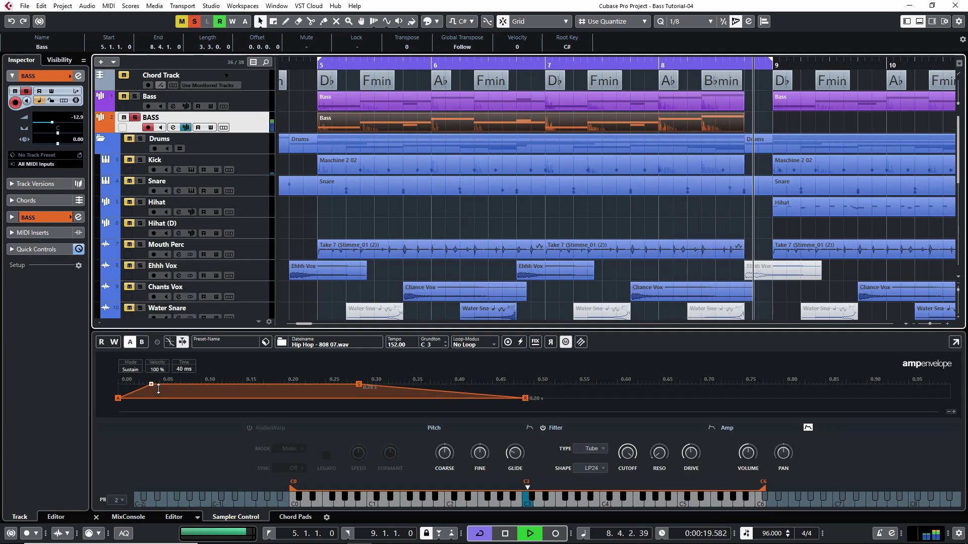
{"action": "left_click_drag", "start_coordinate": [151, 384], "coordinate": [113, 350]}
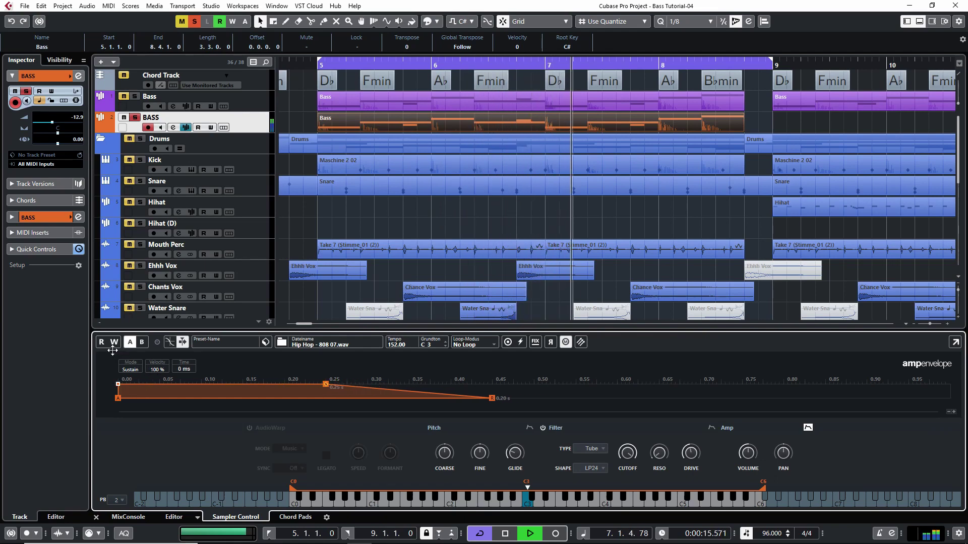
{"action": "left_click_drag", "start_coordinate": [112, 350], "coordinate": [149, 342]}
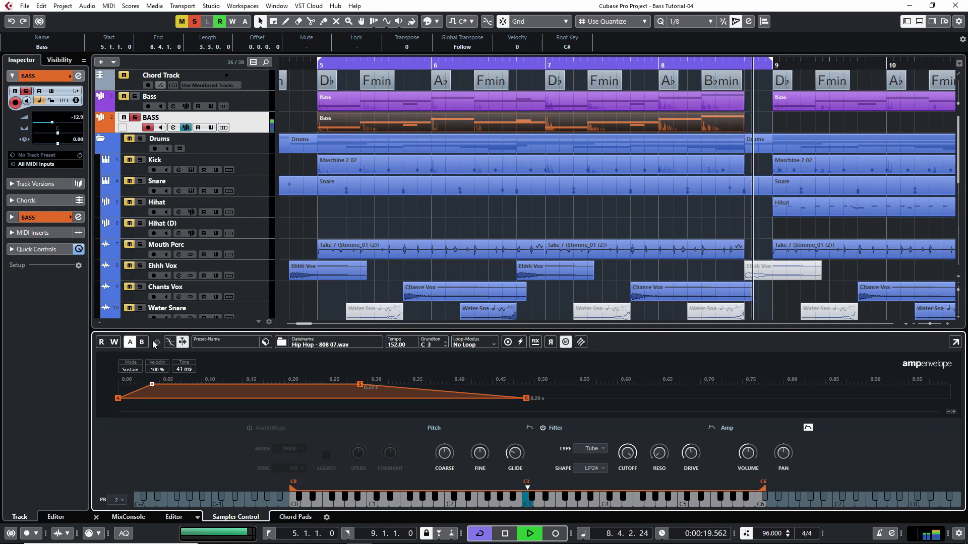
Solo Kick to compare, then clear all solos and select the Kick track.
{"action": "left_click", "coordinate": [141, 159]}
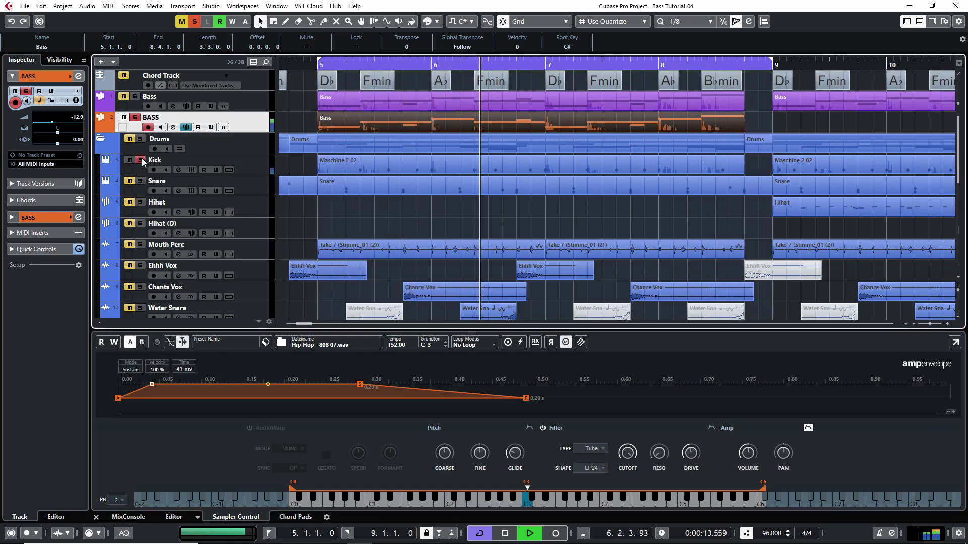
{"action": "left_click", "coordinate": [194, 23]}
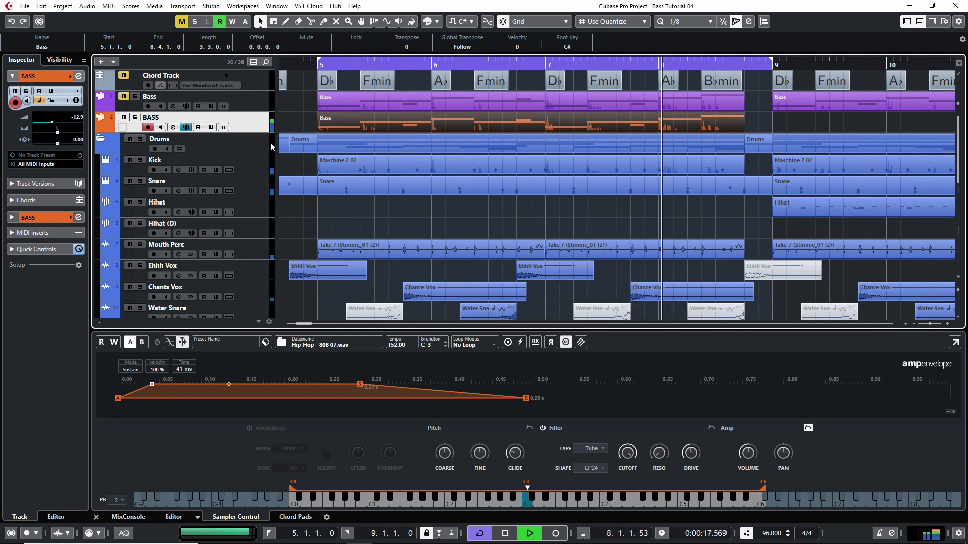
{"action": "left_click", "coordinate": [262, 159]}
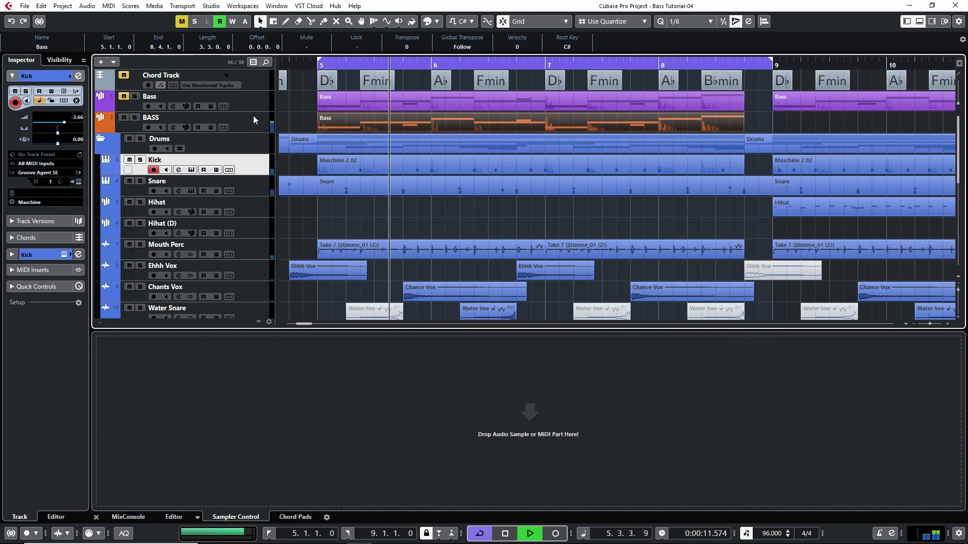
Raise the Kick channel fader to -2.03 dB.
{"action": "key", "text": "e"}
{"action": "left_click_drag", "start_coordinate": [876, 252], "coordinate": [876, 247]}
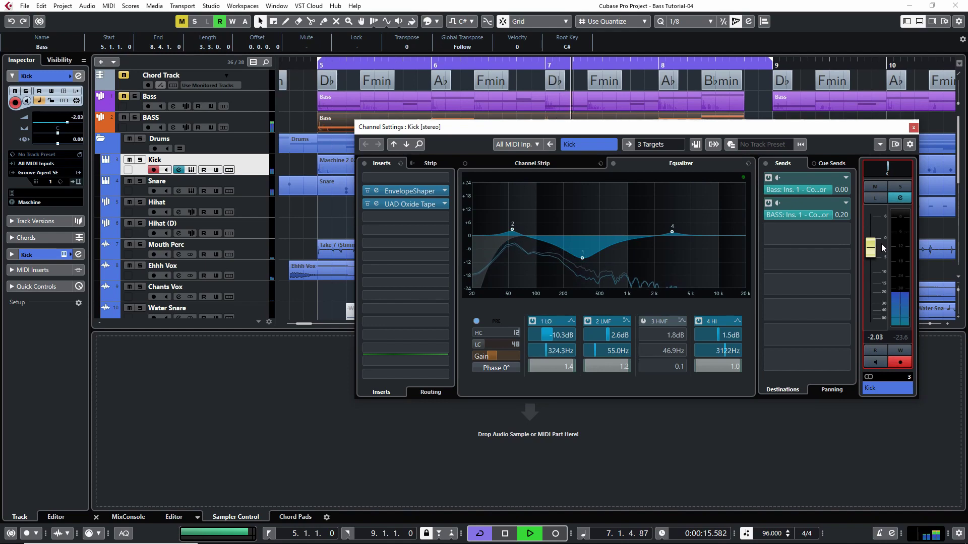
{"action": "key", "text": "e"}
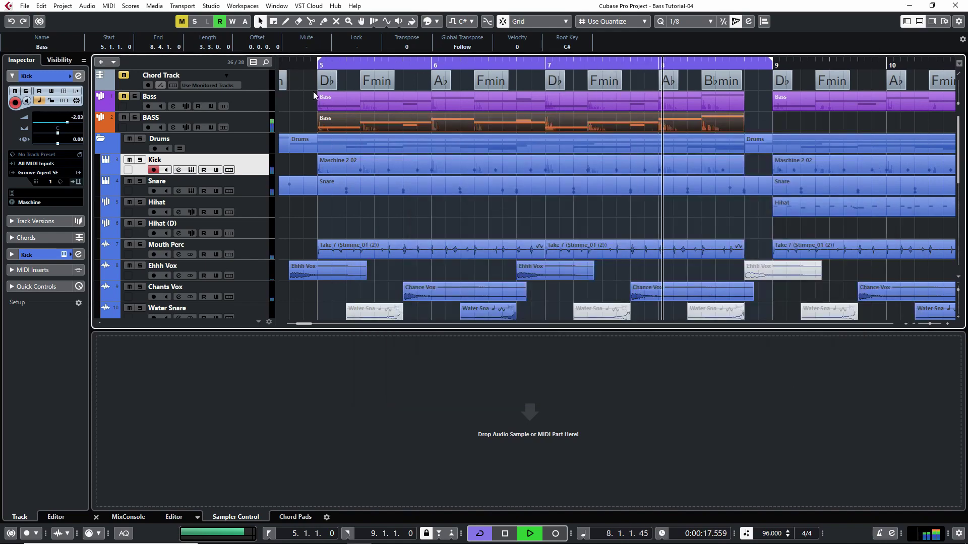
Add a -3.4 dB cut at 55 Hz on BASS EQ band 2, solo BASS, then bypass the band.
{"action": "left_click", "coordinate": [256, 116]}
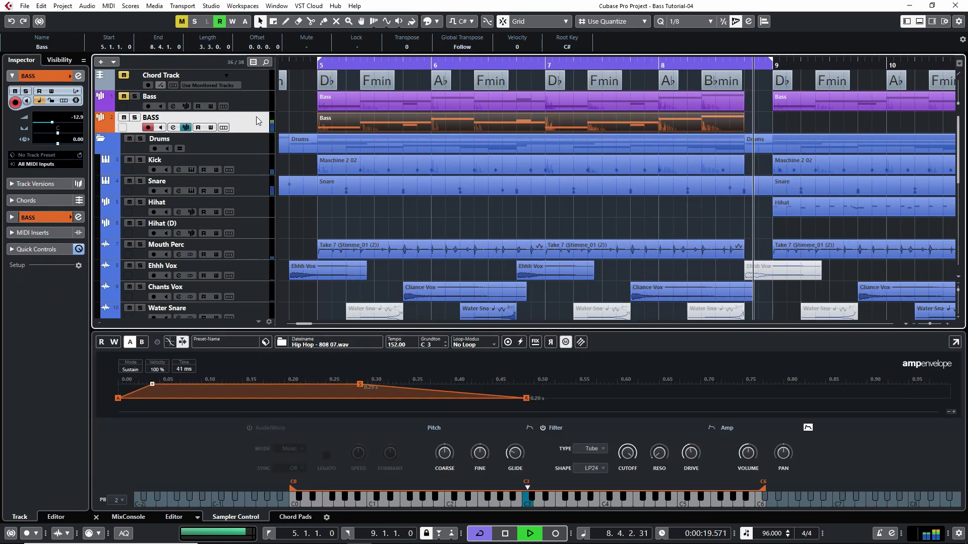
{"action": "key", "text": "e"}
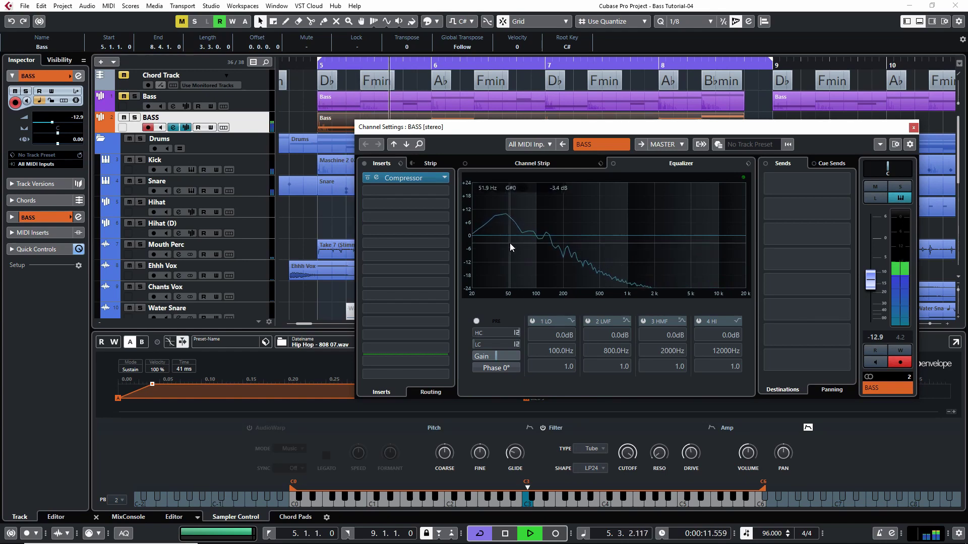
{"action": "left_click", "coordinate": [587, 321]}
{"action": "scroll", "coordinate": [621, 351], "scroll_direction": "down", "scroll_amount": 10}
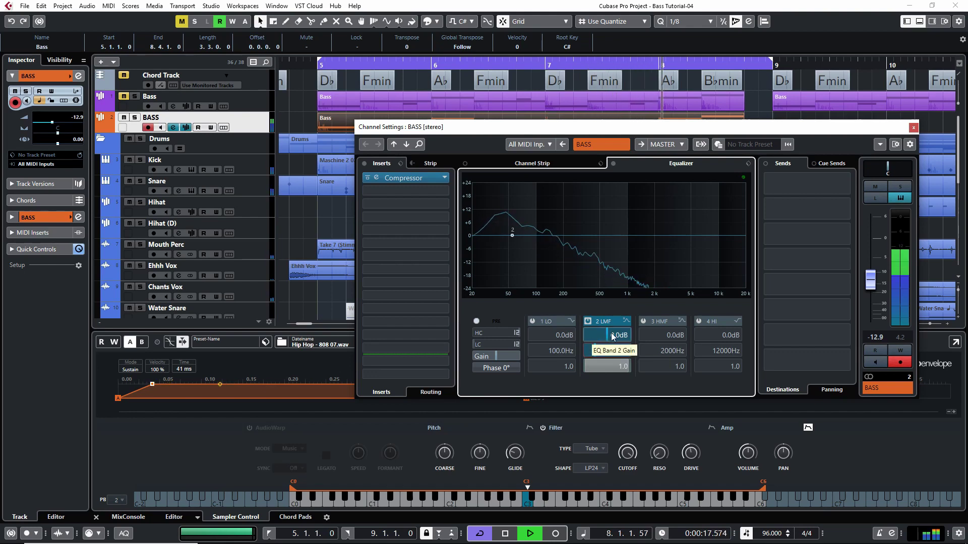
{"action": "scroll", "coordinate": [611, 334], "scroll_direction": "down", "scroll_amount": 4}
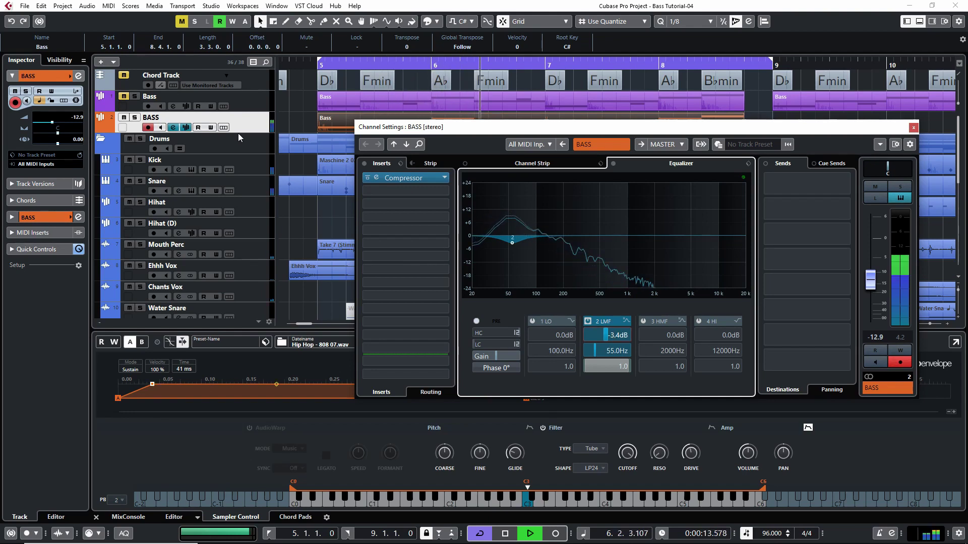
{"action": "left_click", "coordinate": [134, 118]}
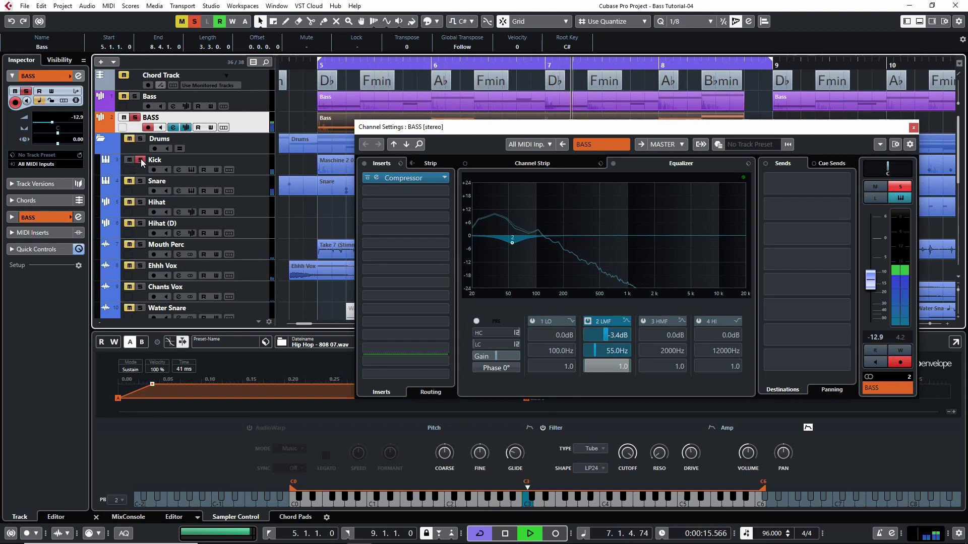
{"action": "left_click", "coordinate": [589, 322]}
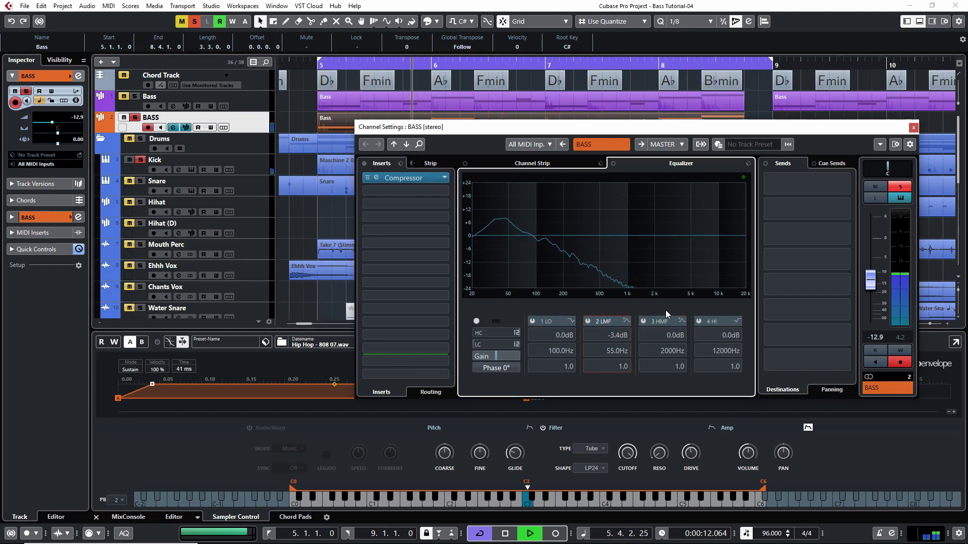
Insert UAD Pultec EQP-1A Legacy after the Compressor and set the BASS fader to -4.78 dB.
{"action": "left_click", "coordinate": [433, 189]}
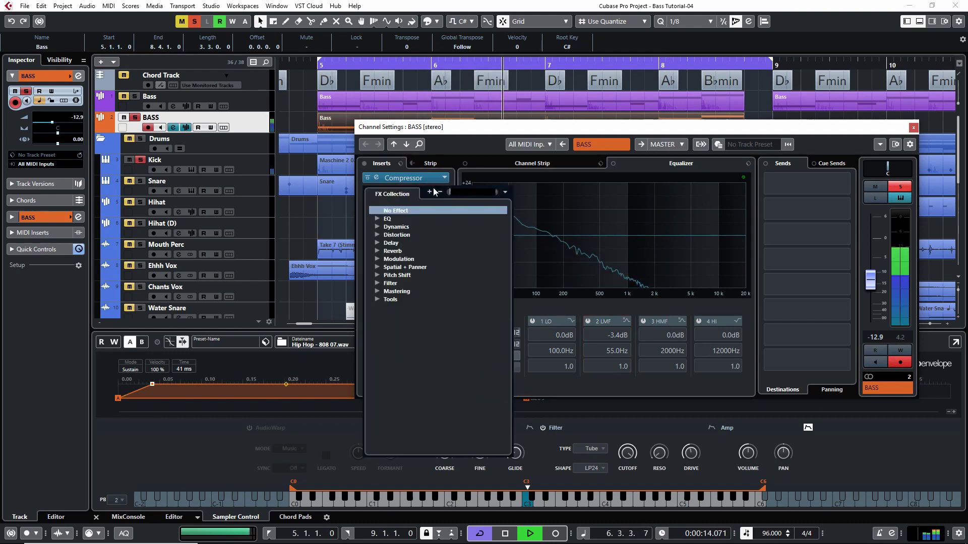
{"action": "type", "text": "uad p"}
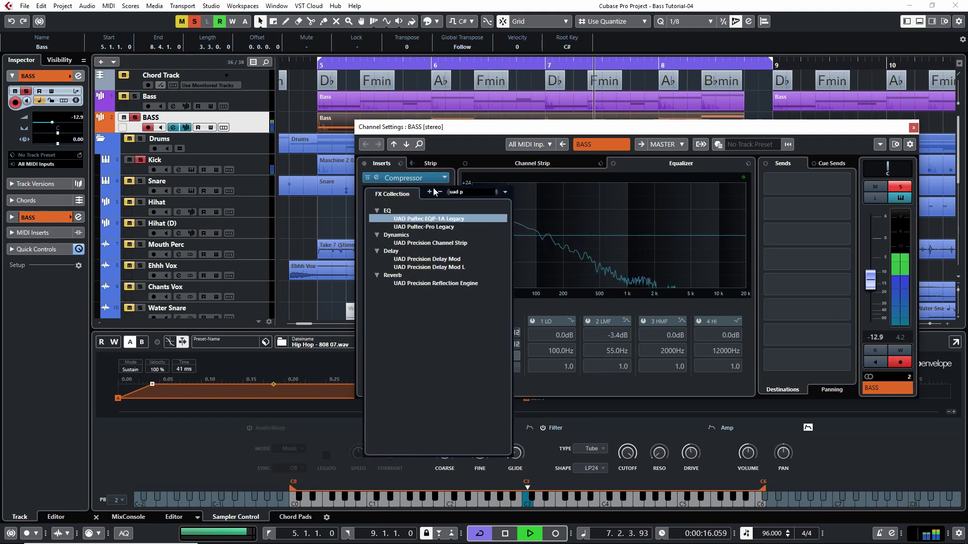
{"action": "left_click", "coordinate": [437, 218]}
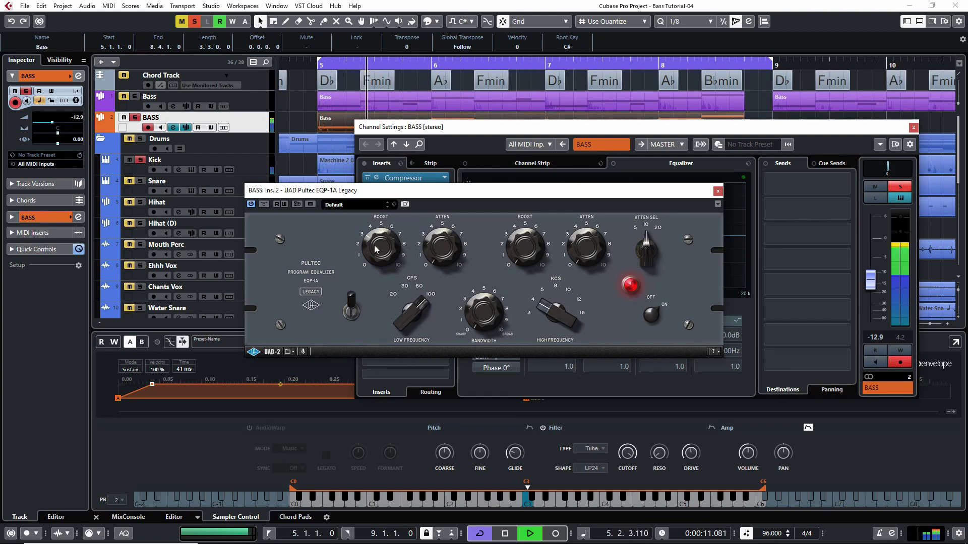
{"action": "left_click", "coordinate": [718, 192]}
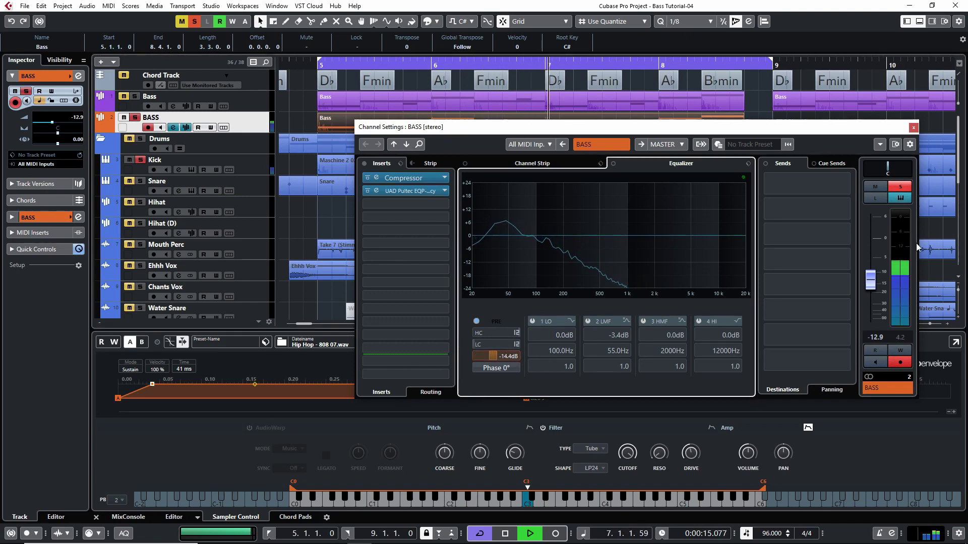
{"action": "left_click_drag", "start_coordinate": [871, 282], "coordinate": [876, 260]}
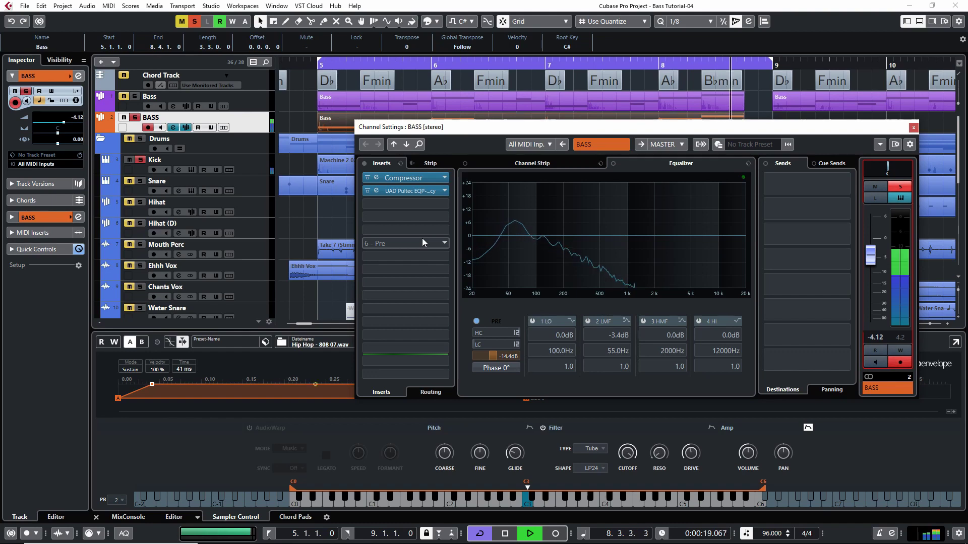
{"action": "left_click_drag", "start_coordinate": [873, 263], "coordinate": [875, 264]}
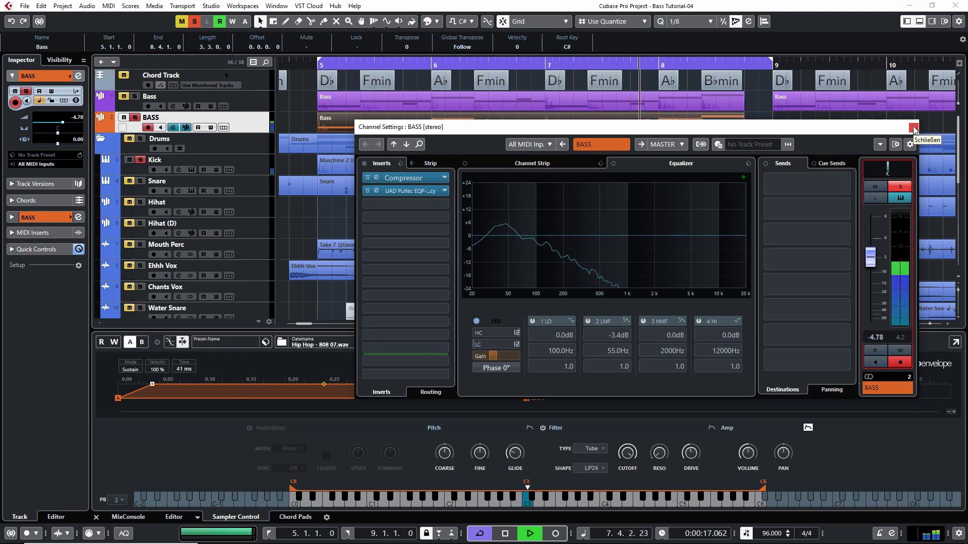
Clear all solos, close the BASS channel settings and zoom out to the whole arrangement.
{"action": "left_click", "coordinate": [196, 21]}
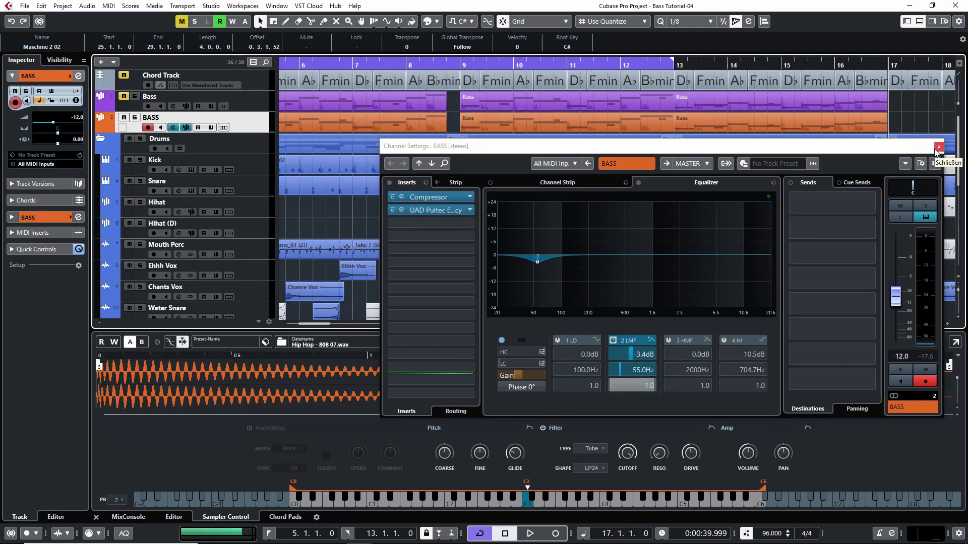
{"action": "left_click", "coordinate": [938, 148]}
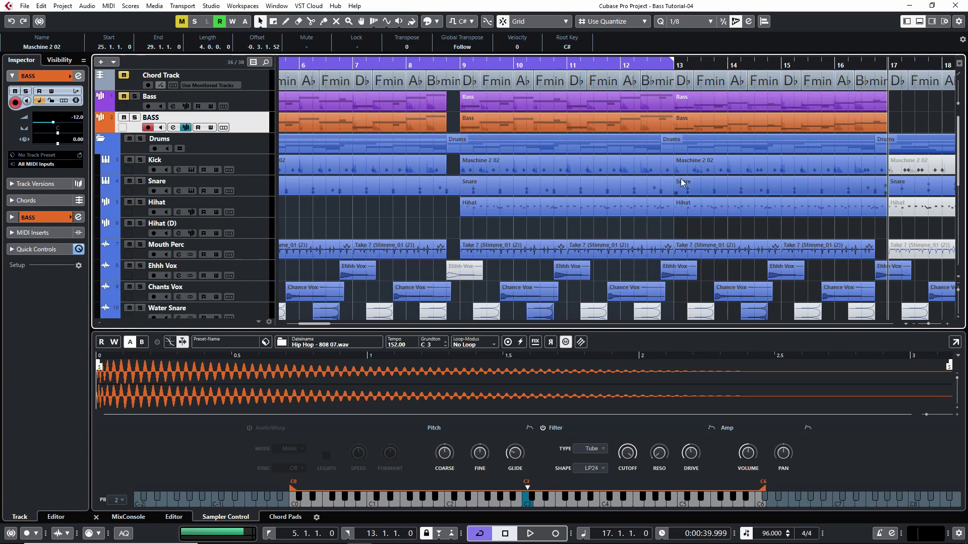
{"action": "key", "text": "g"}
{"action": "key", "text": "g"}
{"action": "key", "text": "g"}
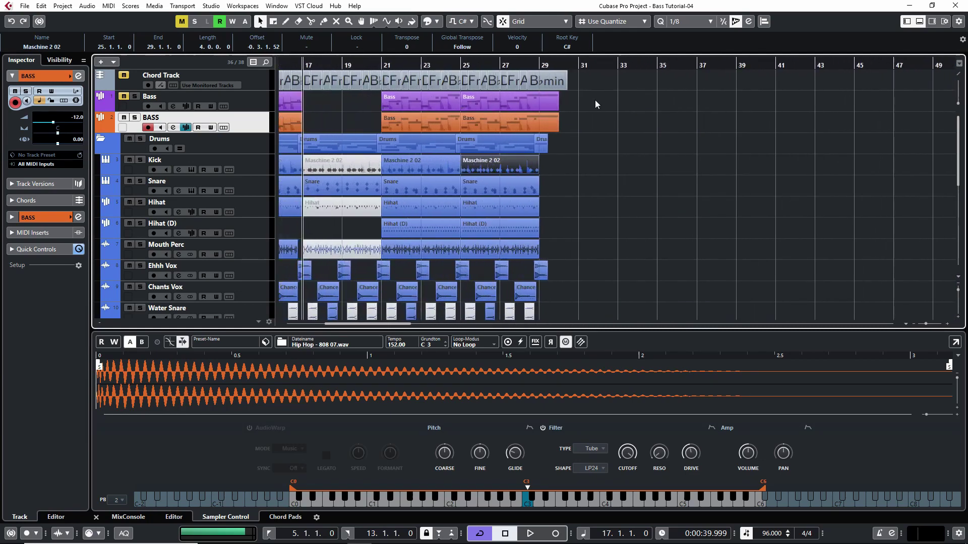
Set the cycle range to the Hihat parts (bars 17–29), play, and reopen BASS channel settings.
{"action": "left_click_drag", "start_coordinate": [582, 208], "coordinate": [334, 216]}
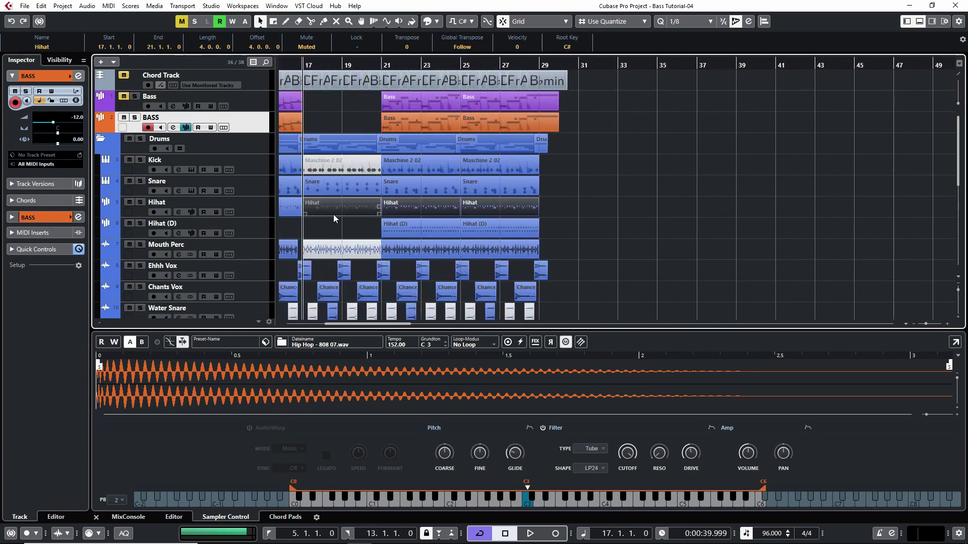
{"action": "key", "text": "p"}
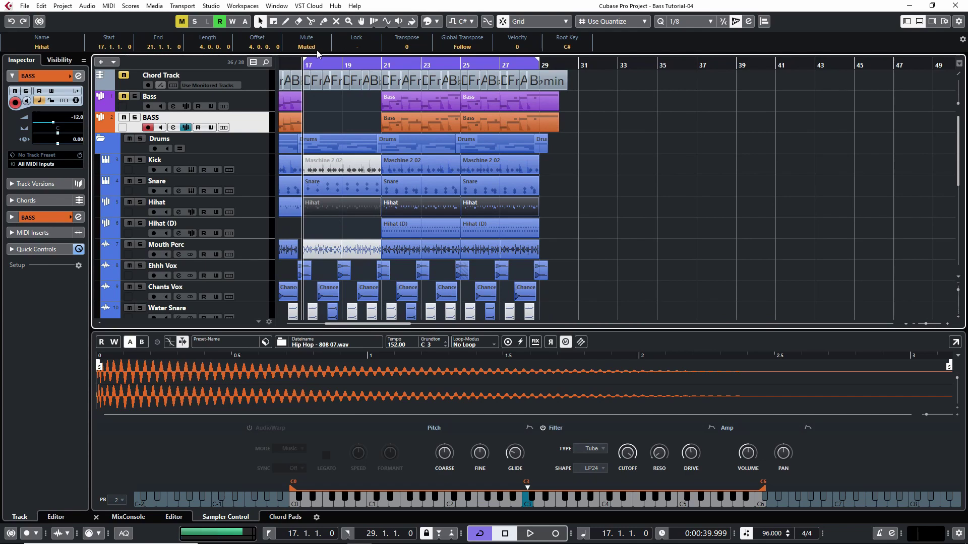
{"action": "key", "text": "space"}
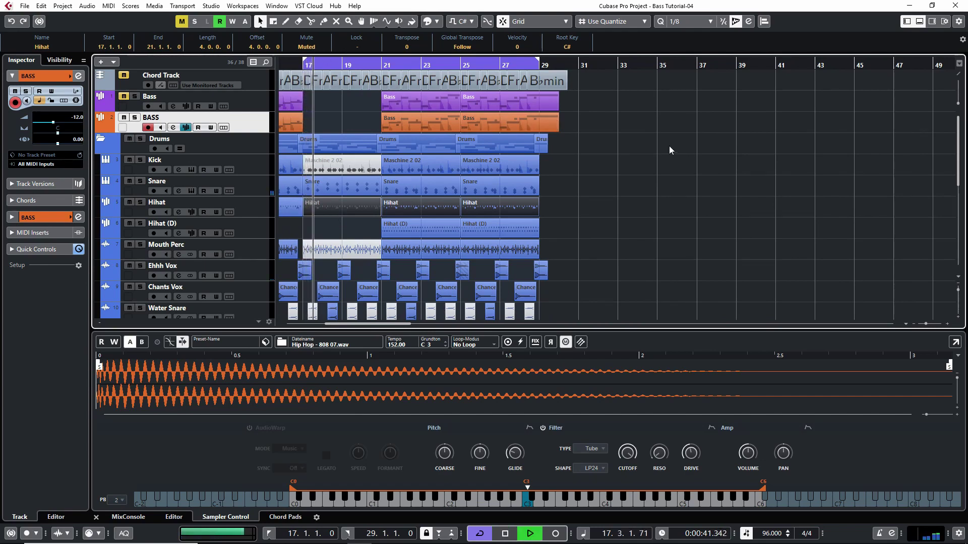
{"action": "left_click", "coordinate": [174, 127]}
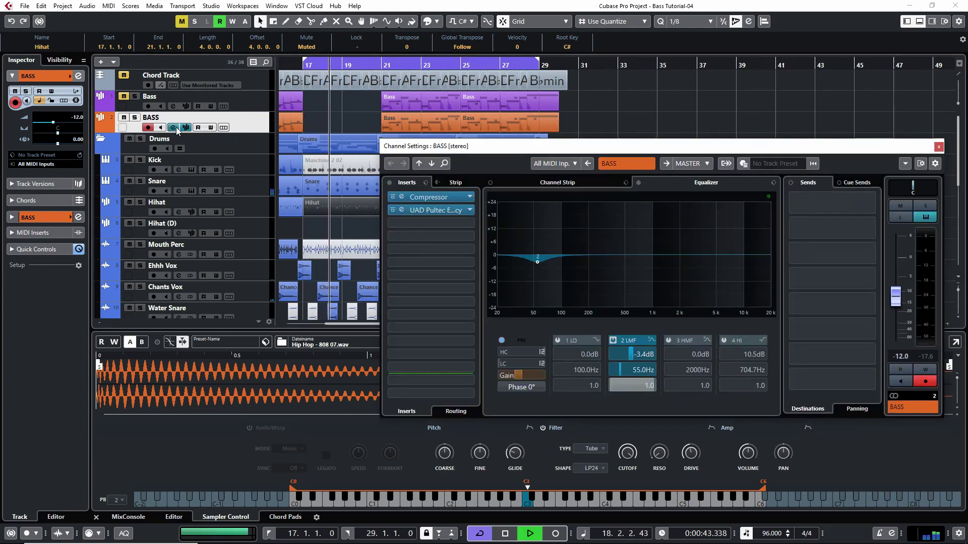